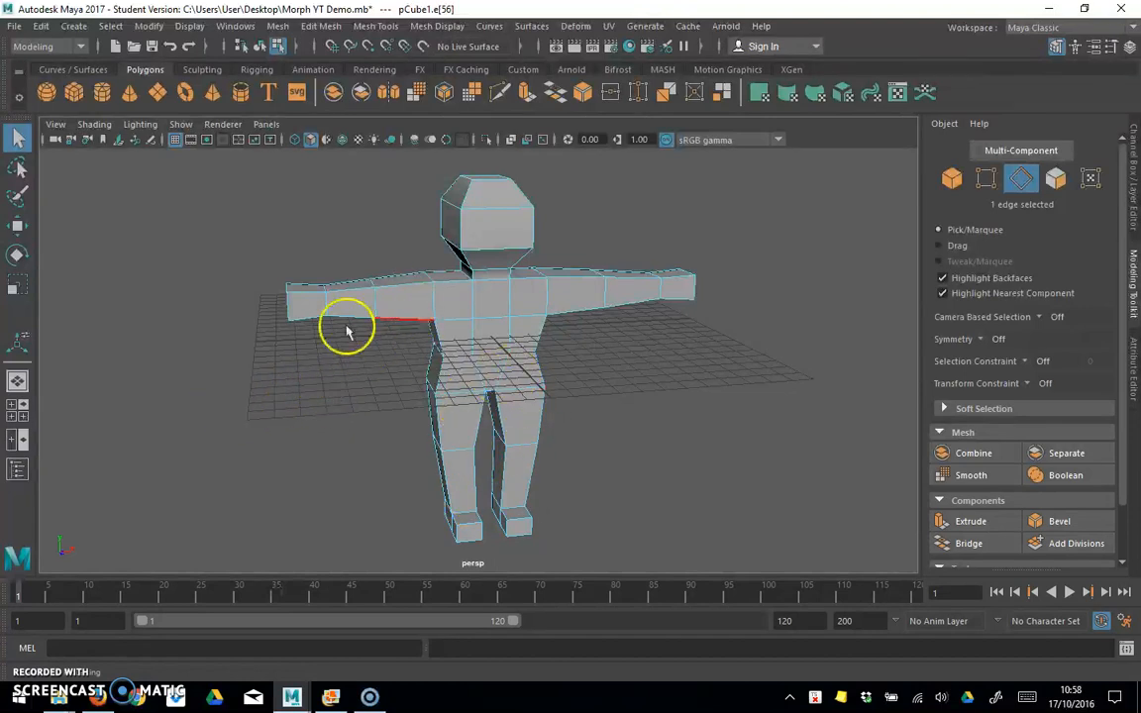
# Step: Switch the perspective camera to a straight front view showing the whole character
pyautogui.moveTo(303, 407)
pyautogui.keyDown('alt'); pyautogui.mouseDown()
pyautogui.moveTo(326, 428)
pyautogui.moveTo(311, 372)
pyautogui.moveTo(265, 390)
pyautogui.moveTo(290, 418)
pyautogui.mouseUp(); pyautogui.keyUp('alt')
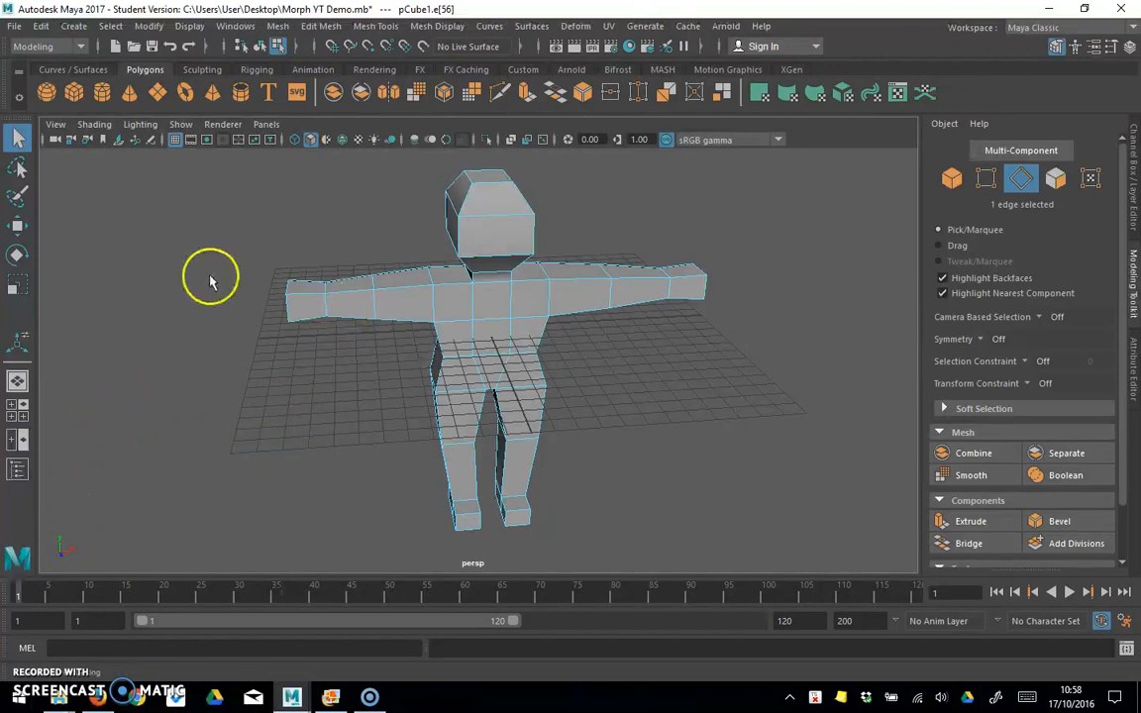
pyautogui.click(56, 126)
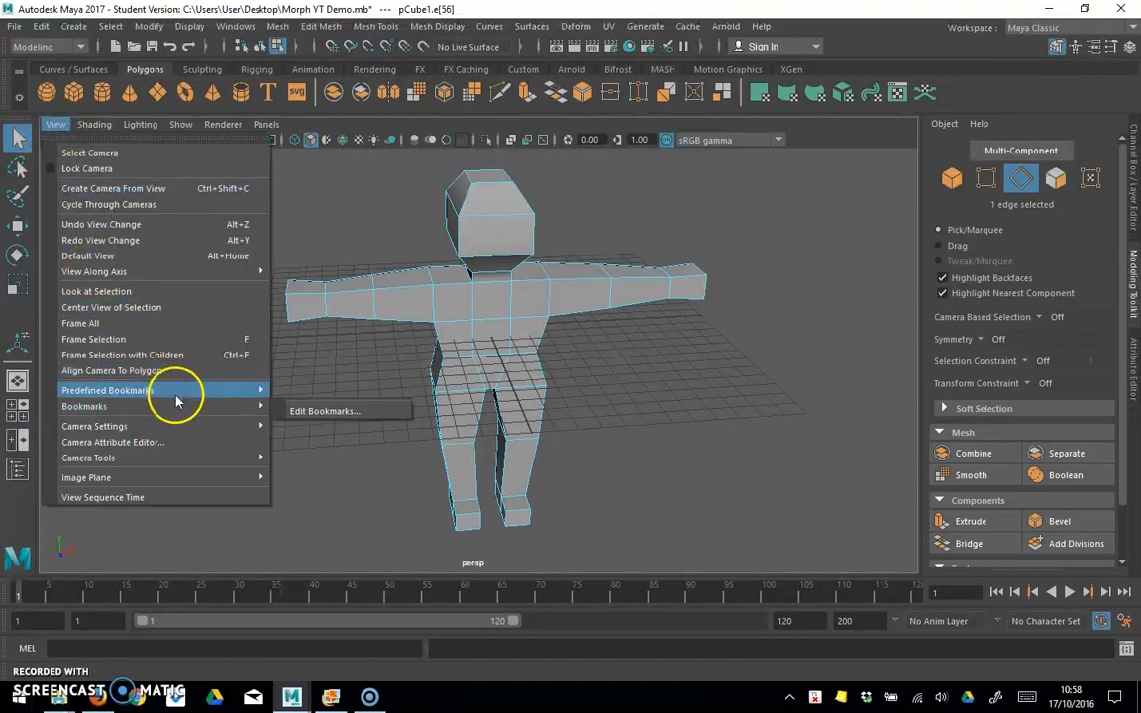
pyautogui.moveTo(177, 393)
pyautogui.click(302, 419)
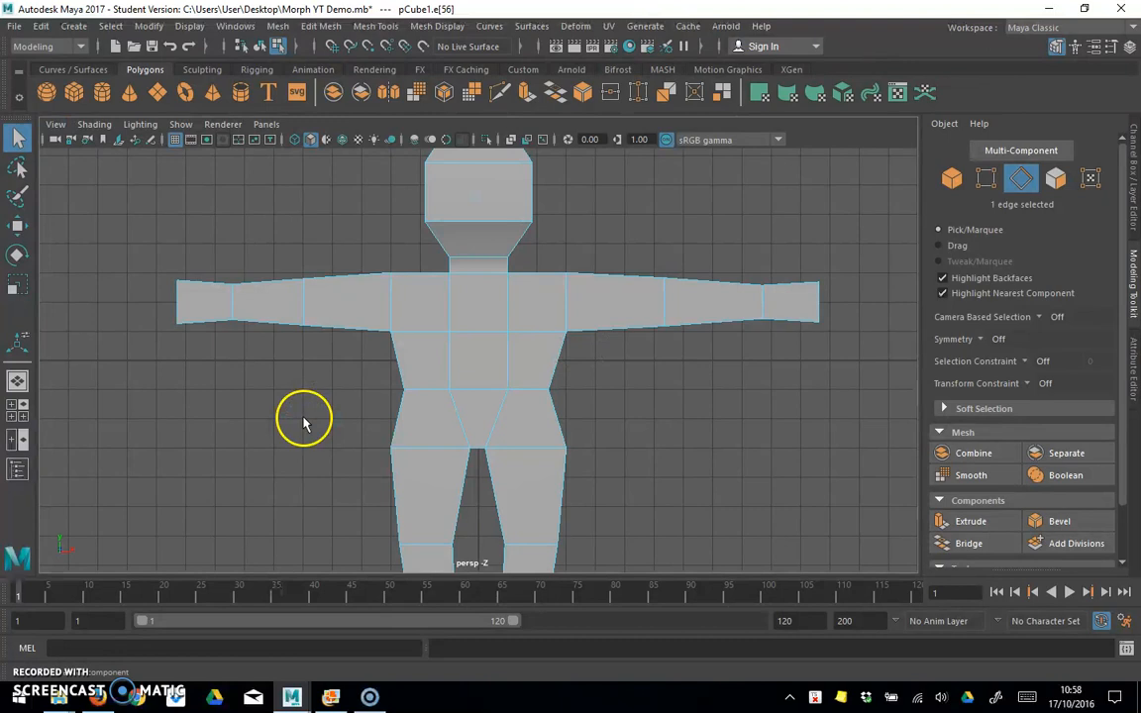
pyautogui.scroll(-5, 302, 419)
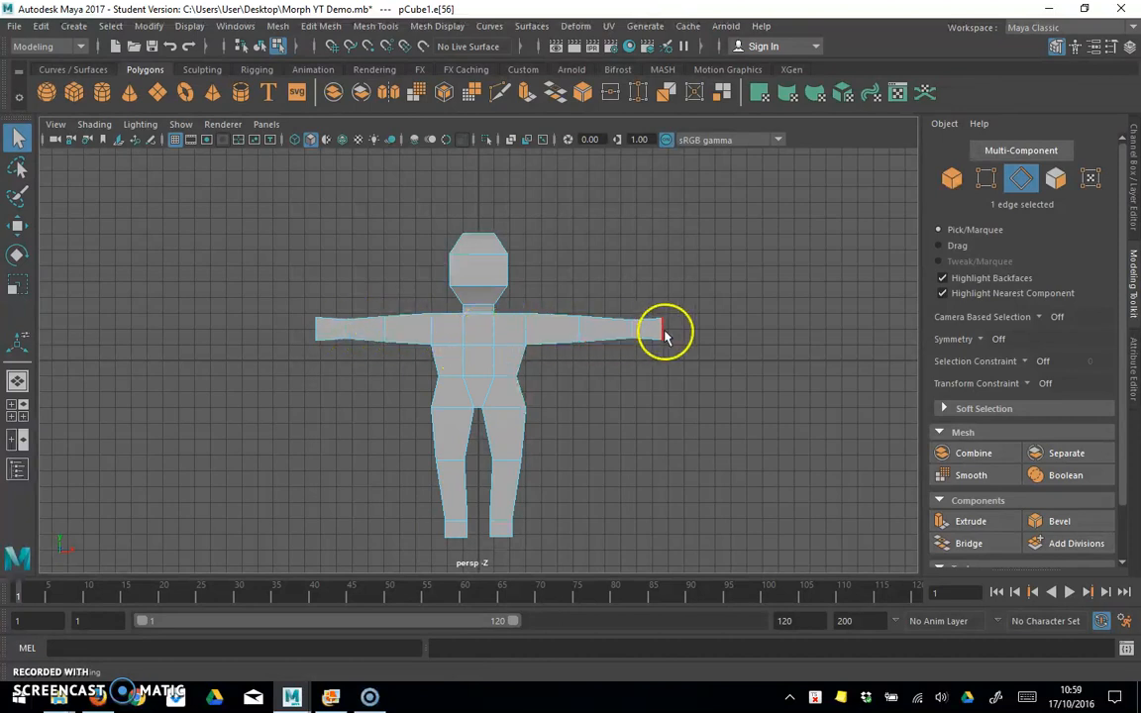
# Step: In the Rigging menu set, draw a joint chain from the head through the chest to the pelvis, using wireframe display
pyautogui.click(81, 46)
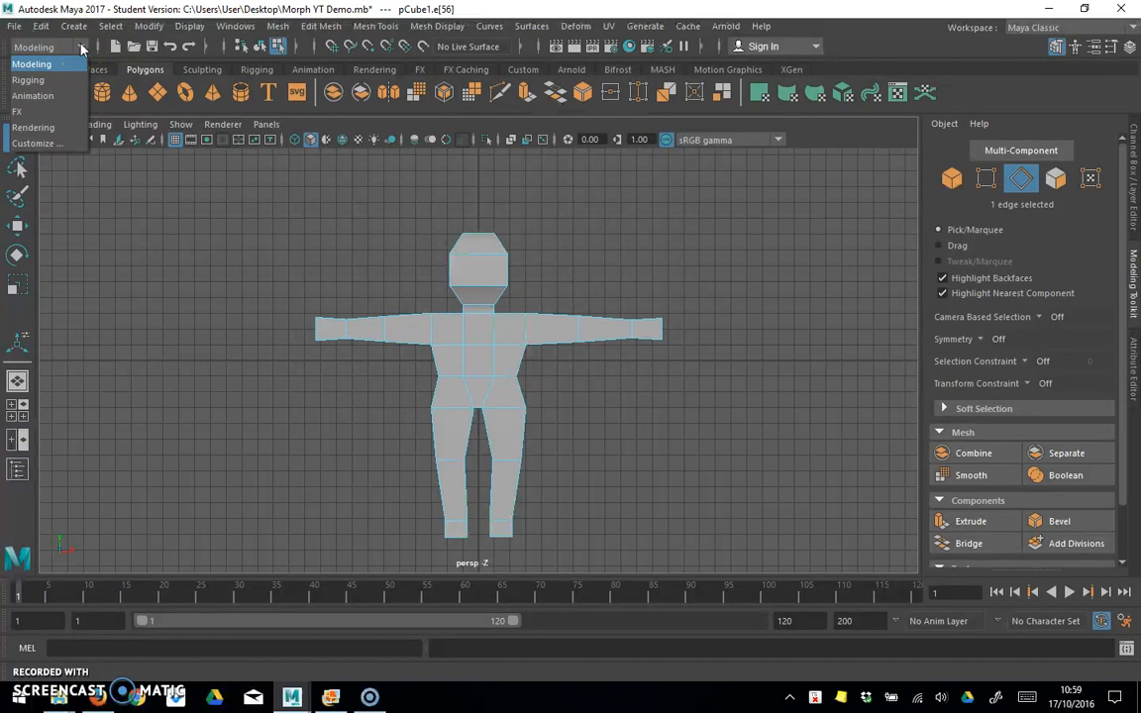
pyautogui.click(32, 82)
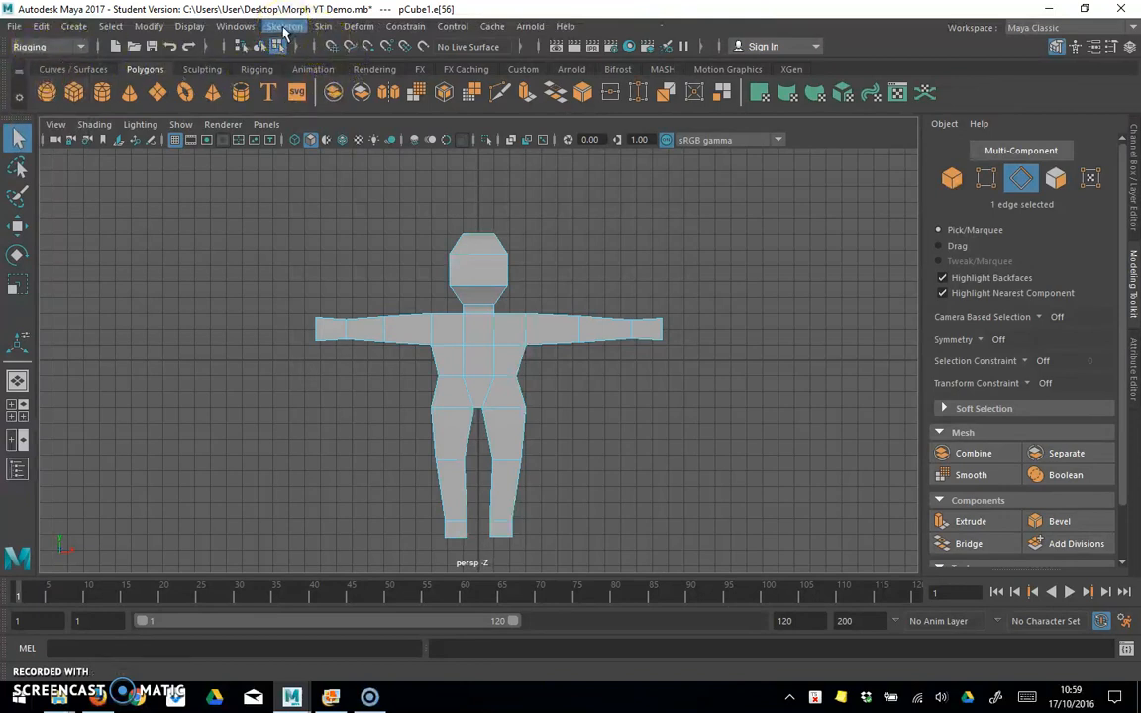
pyautogui.click(283, 27)
pyautogui.click(317, 68)
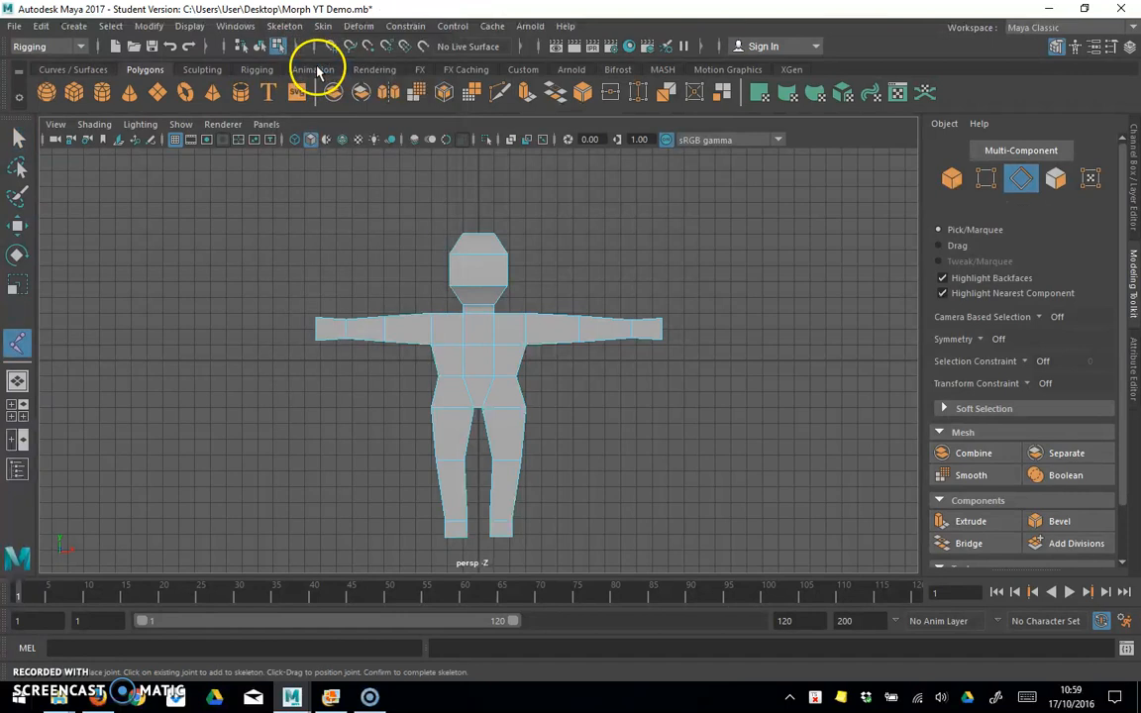
pyautogui.click(477, 253)
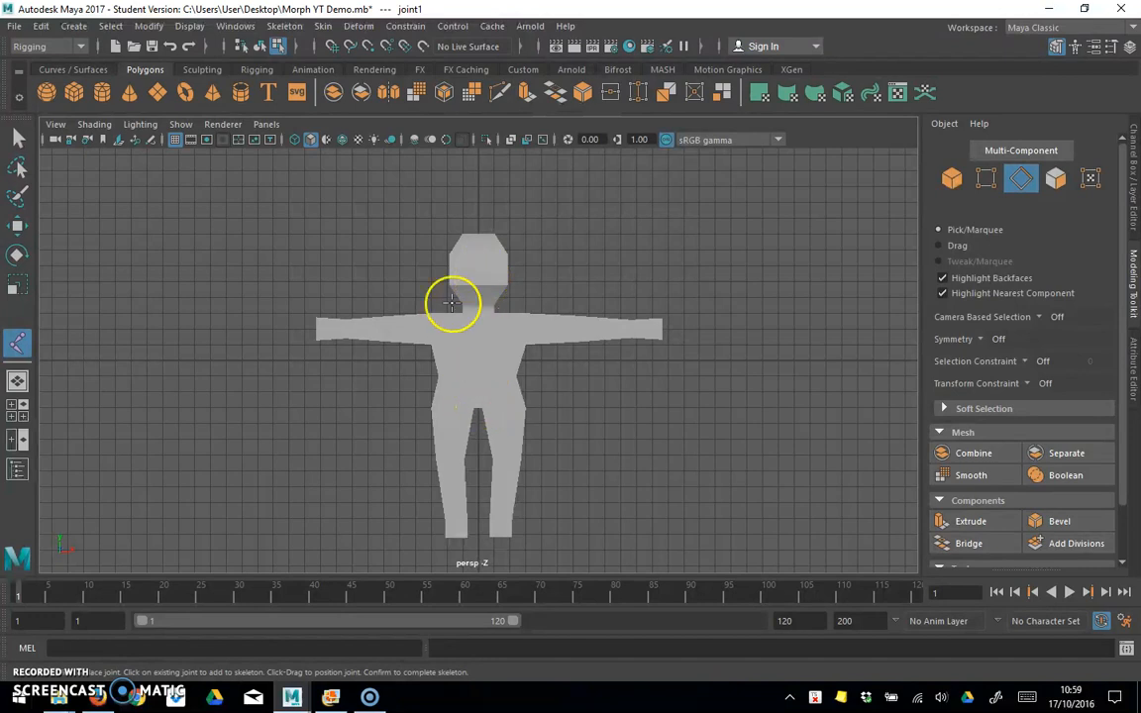
pyautogui.click(296, 140)
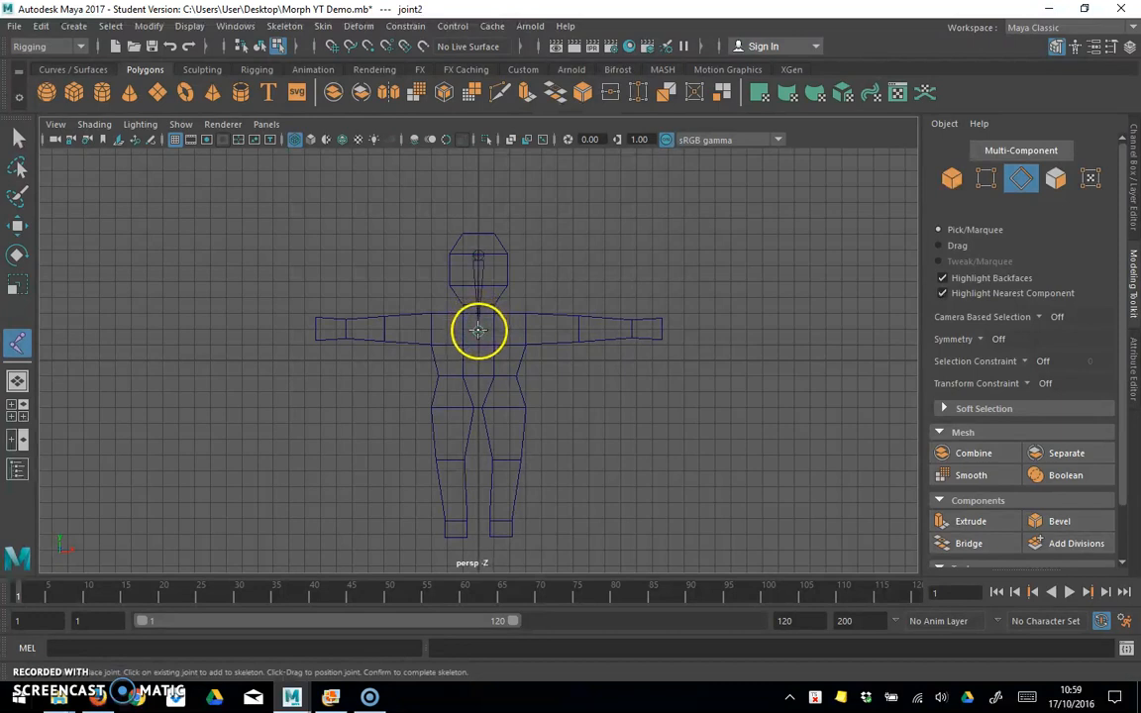
pyautogui.click(477, 333)
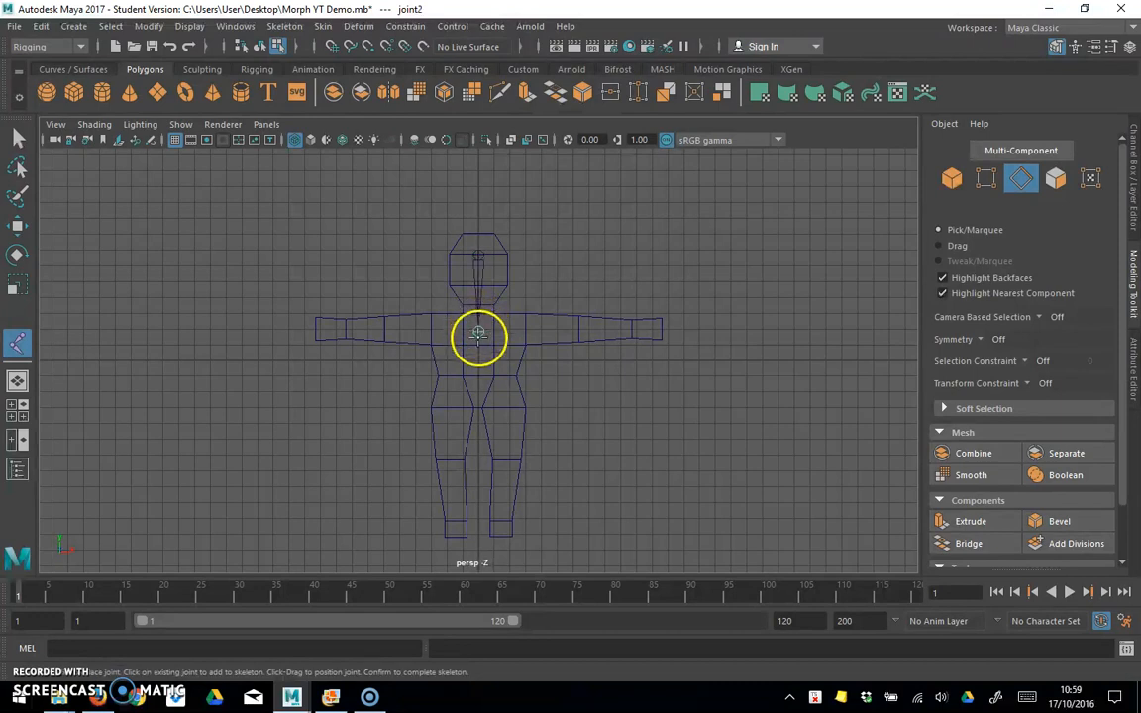
pyautogui.click(477, 384)
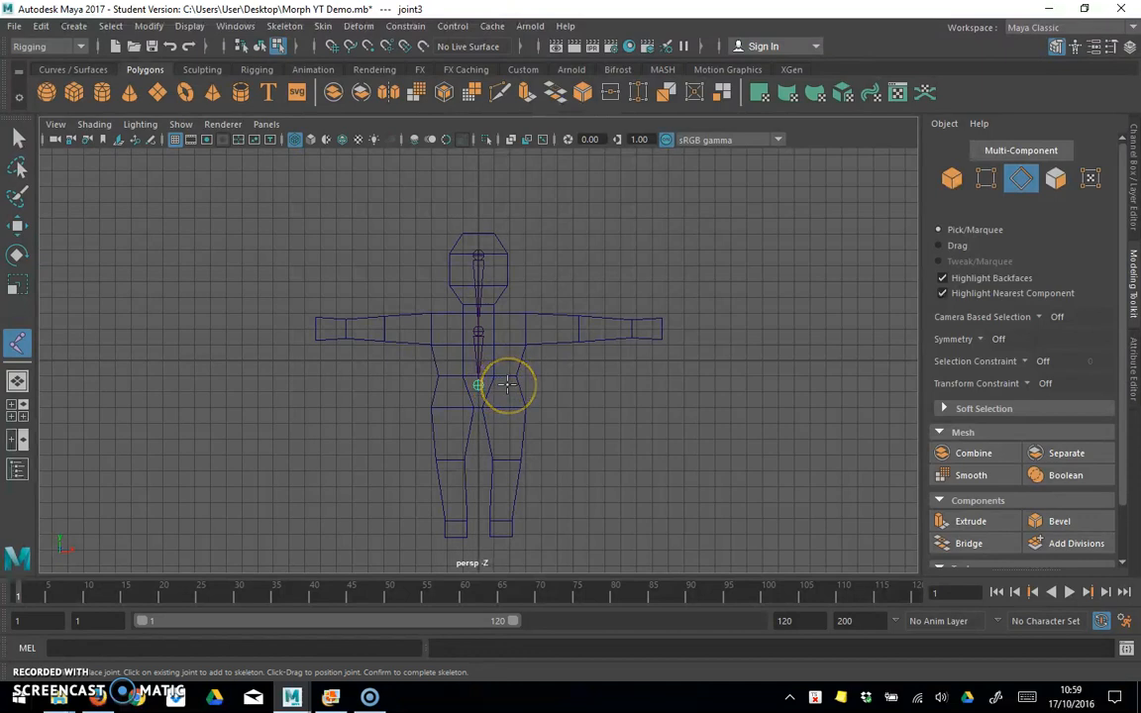
# Step: Continue the chain down the right-hand leg as viewed, with joints at the hip, knee and ankle, and finish it
pyautogui.click(506, 458)
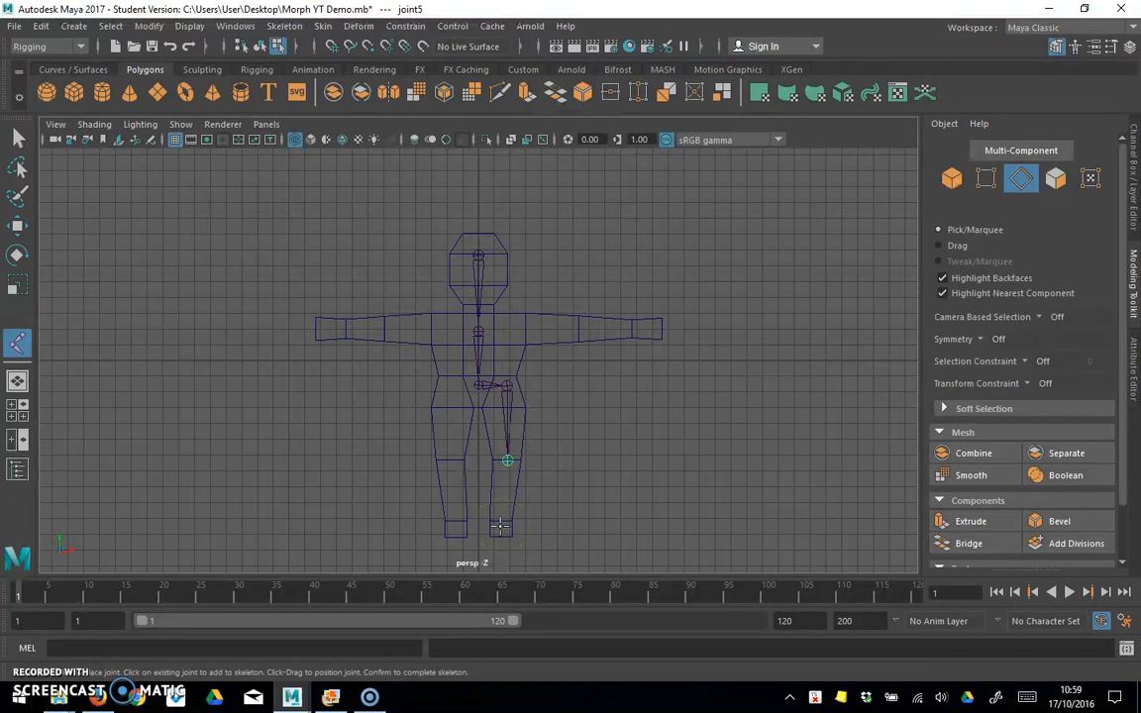
pyautogui.click(499, 526)
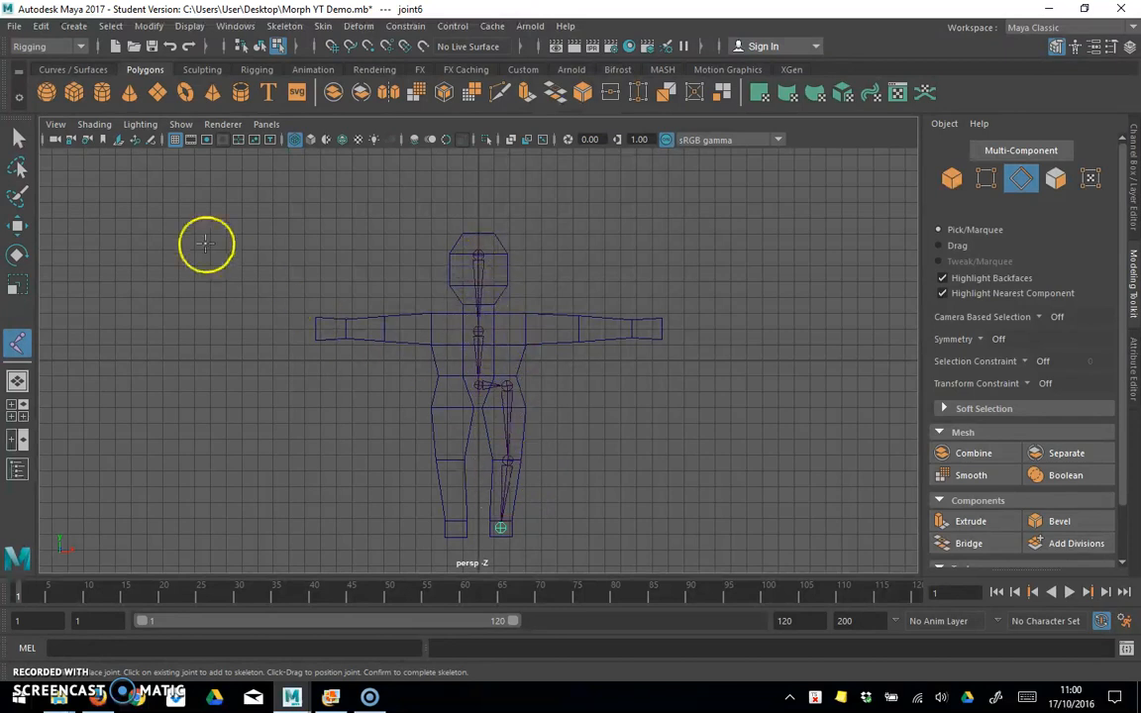
pyautogui.click(18, 140)
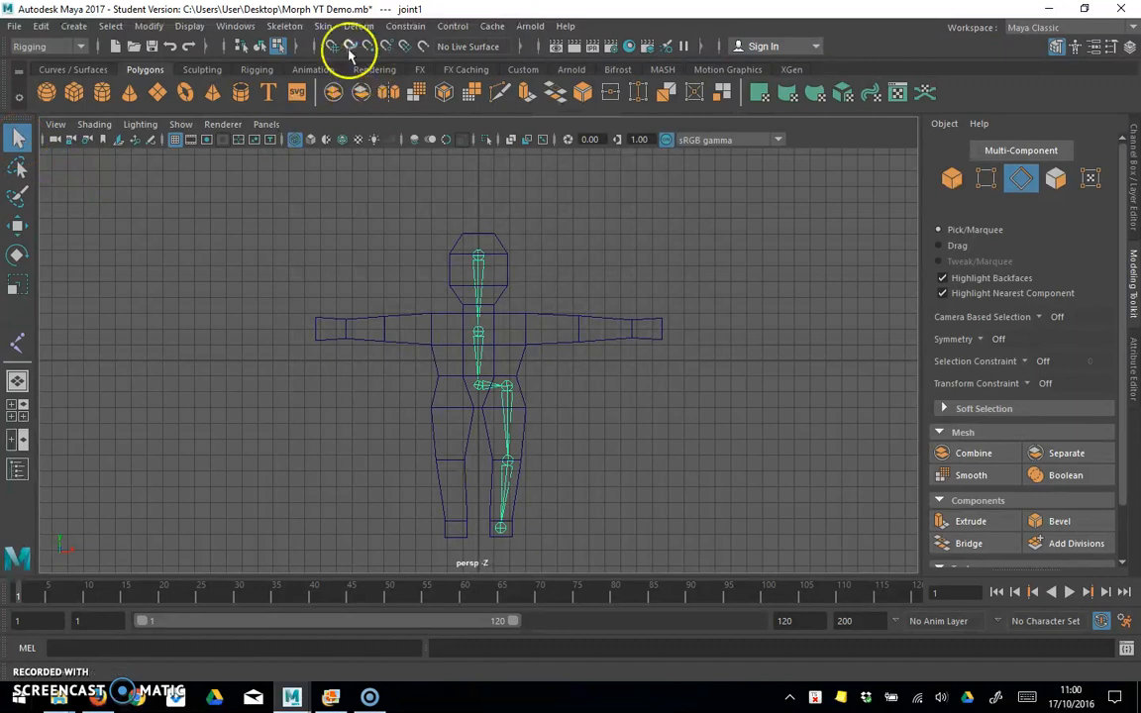
# Step: Draw a separate joint chain with hip, knee and ankle joints in the left-hand leg as viewed, leaving it deselected
pyautogui.click(285, 26)
pyautogui.click(310, 67)
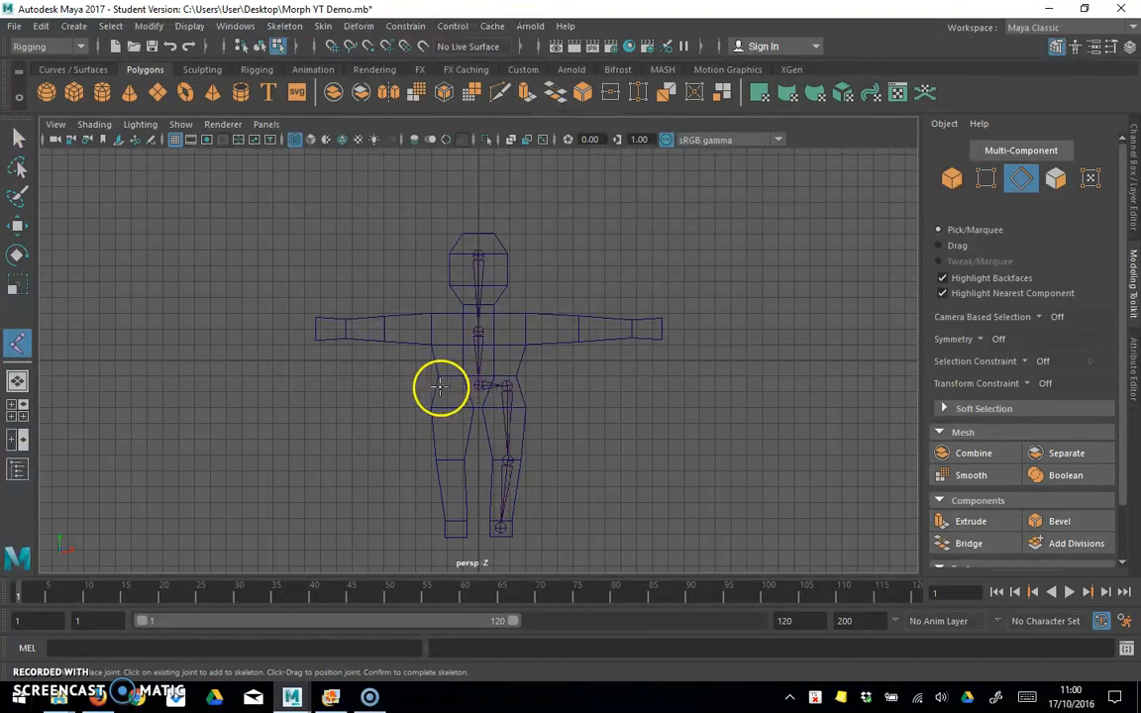
pyautogui.click(449, 386)
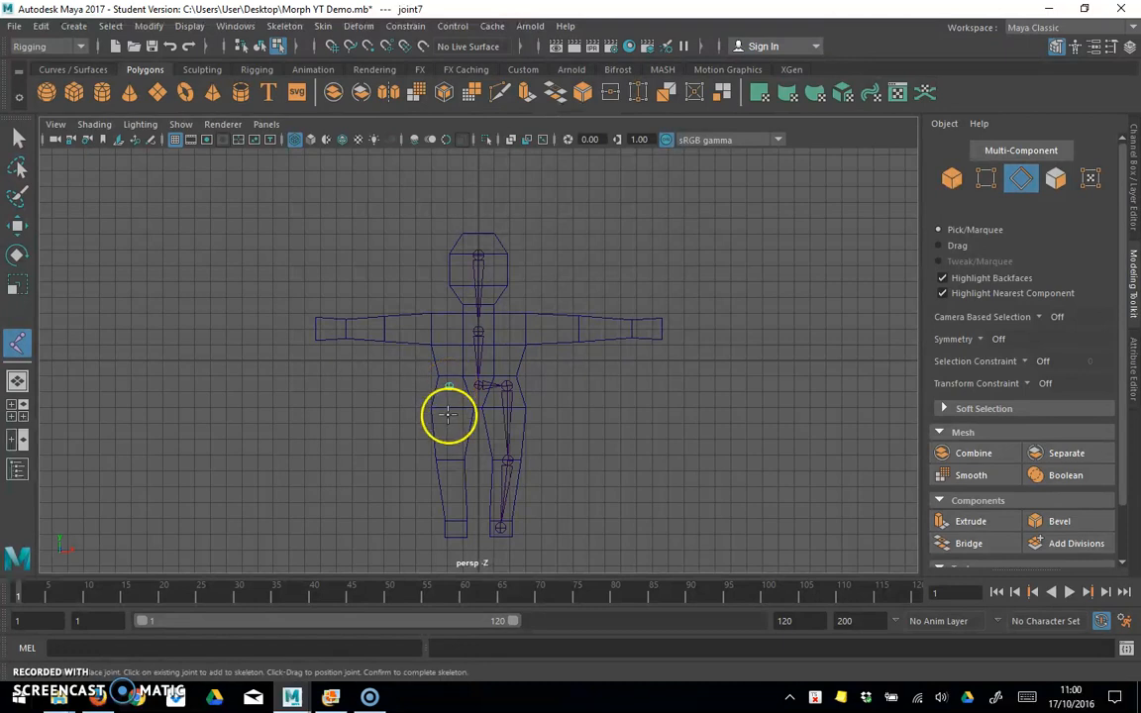
pyautogui.click(448, 461)
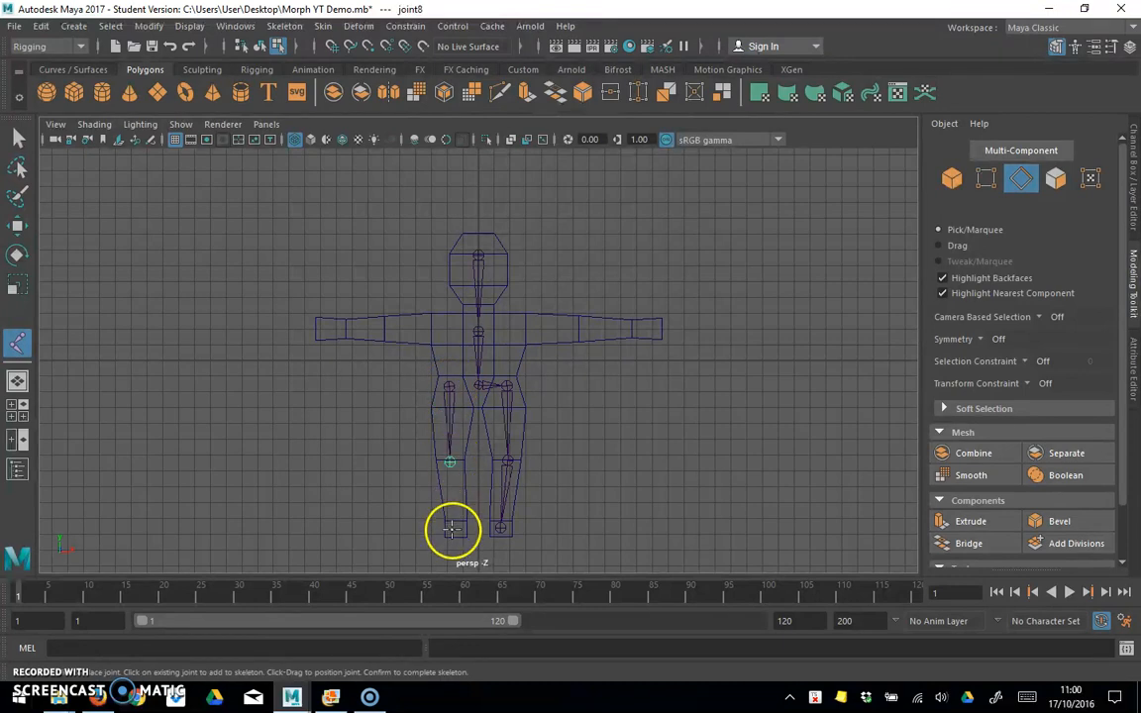
pyautogui.click(455, 530)
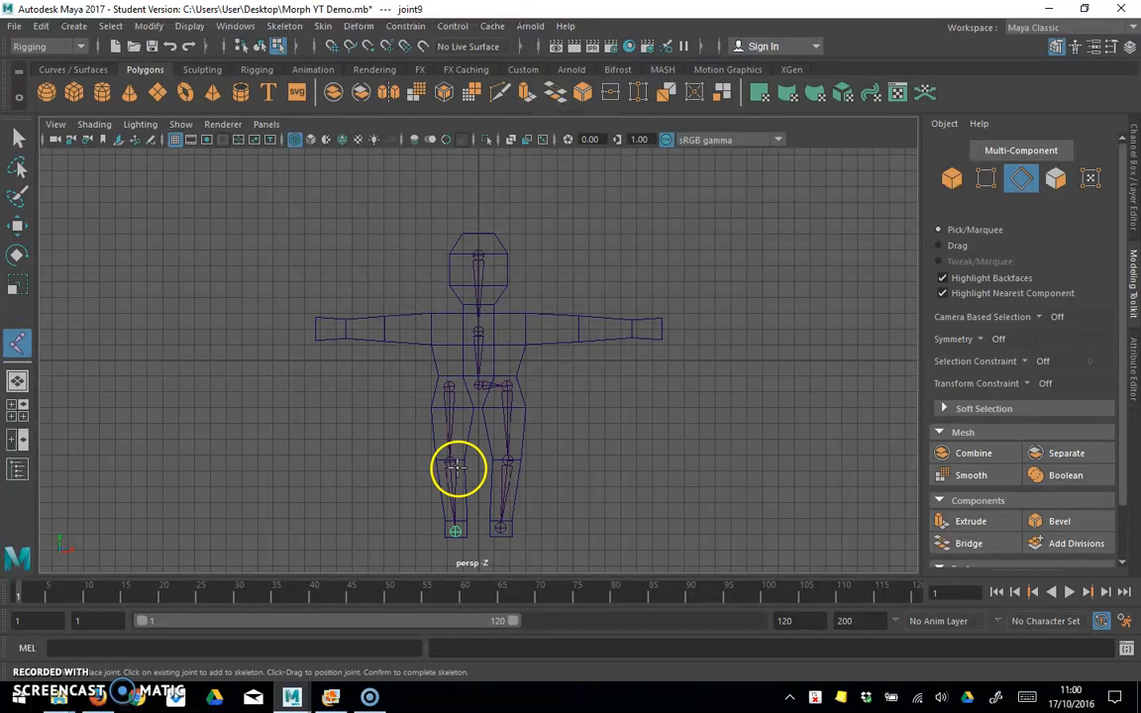
pyautogui.click(18, 139)
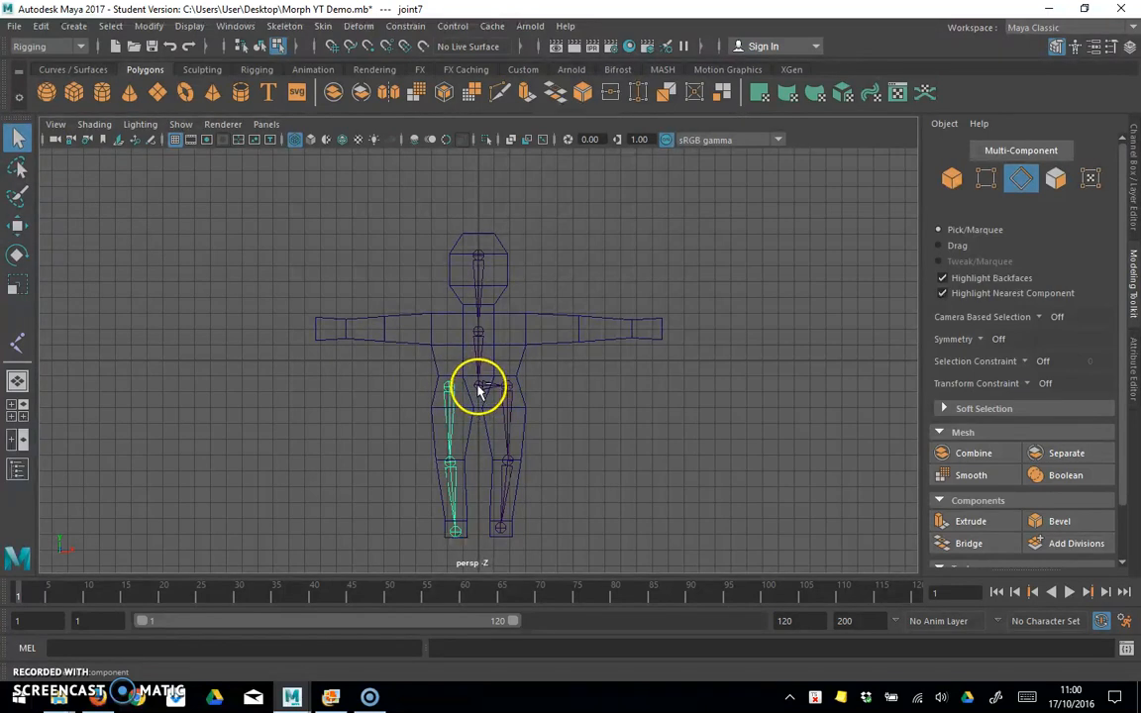
pyautogui.click(19, 165)
pyautogui.click(19, 138)
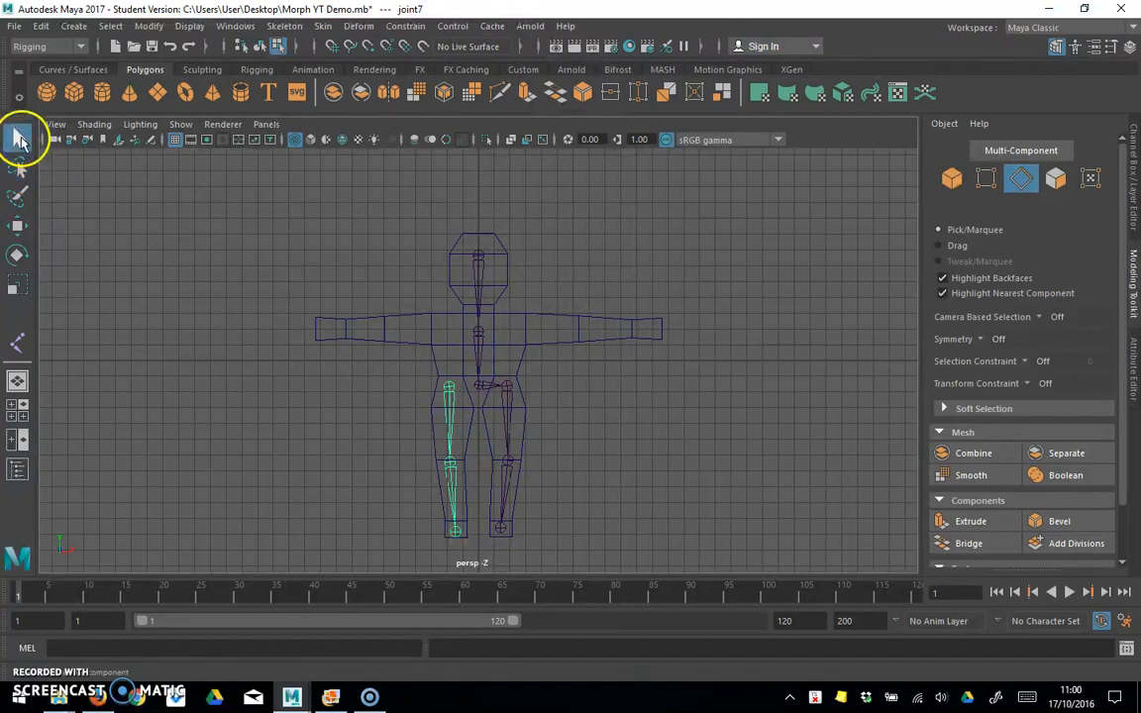
pyautogui.click(472, 391)
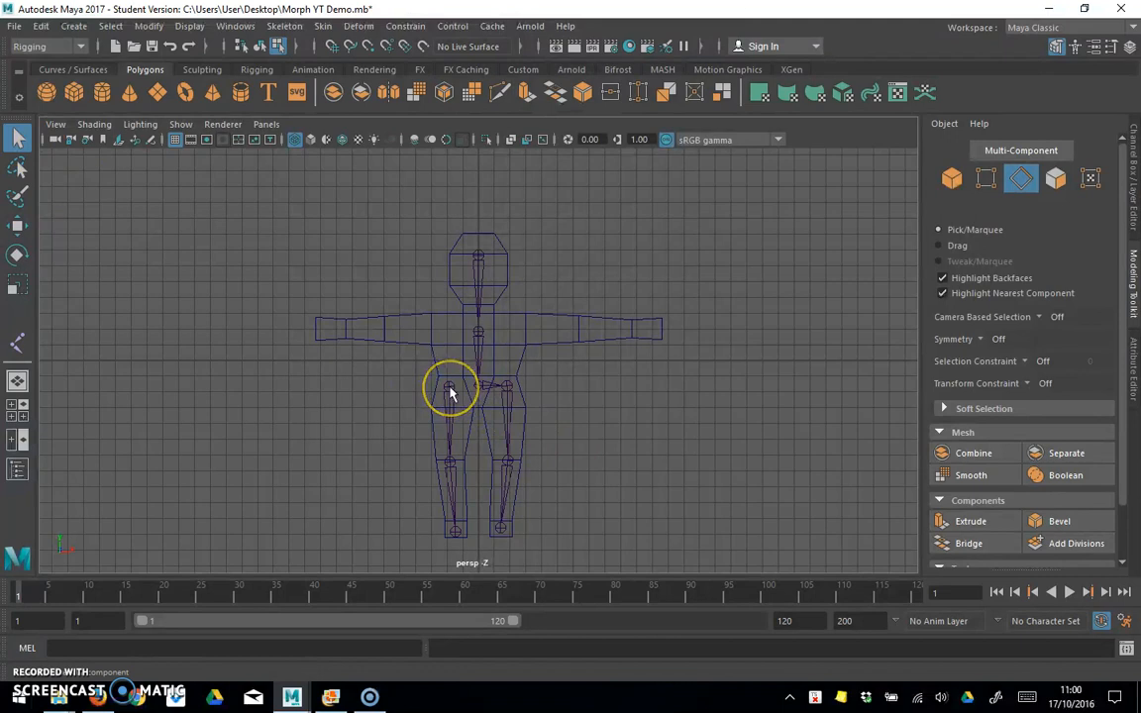
# Step: Open the Outliner beside the character and expand the joint1 hierarchy down to the pelvis joint, joint3
pyautogui.scroll(3, 448, 396)
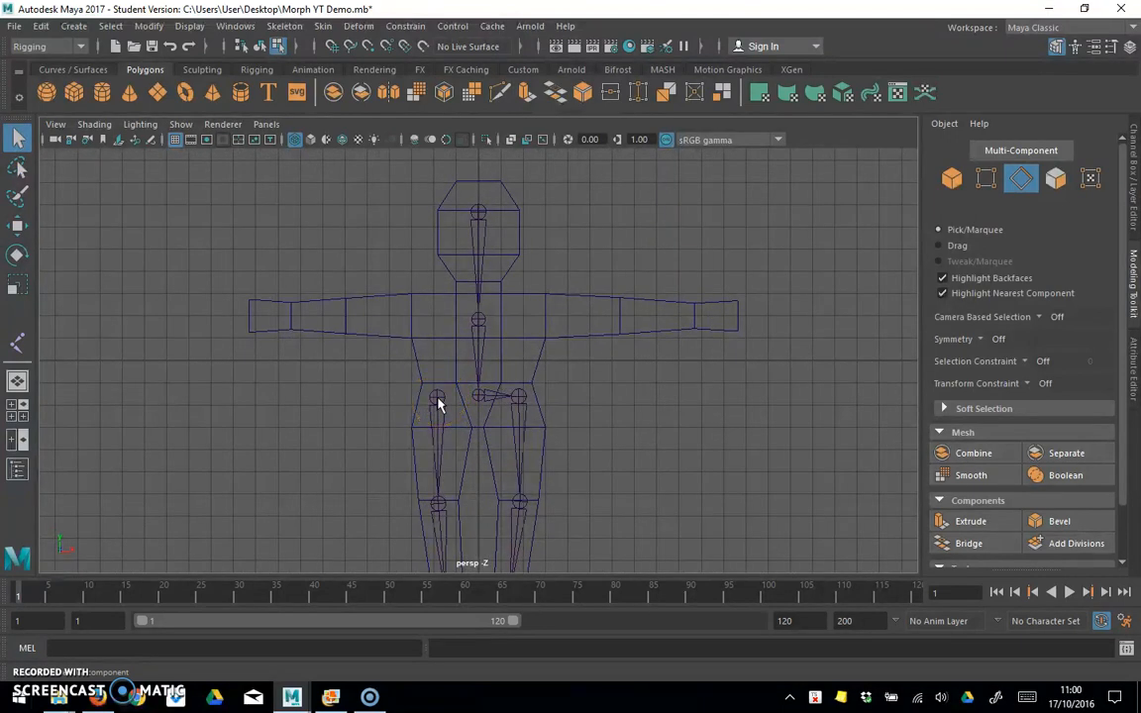
pyautogui.click(235, 25)
pyautogui.click(260, 197)
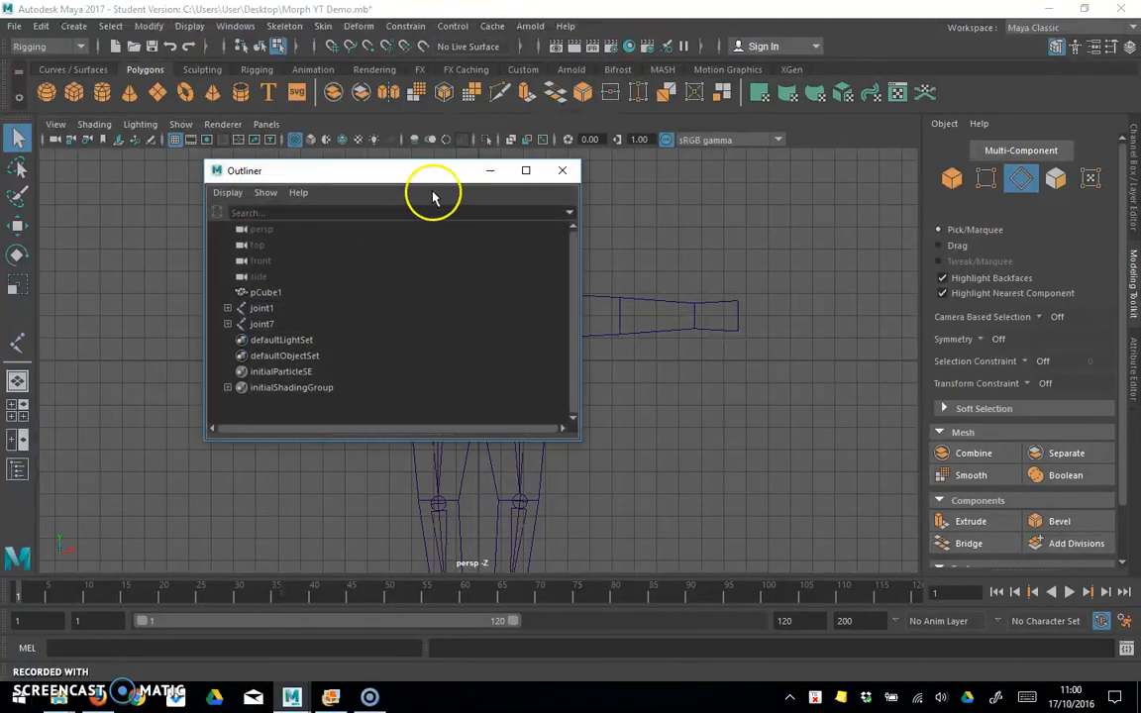
pyautogui.moveTo(392, 171); pyautogui.dragTo(958, 193)
pyautogui.click(830, 345)
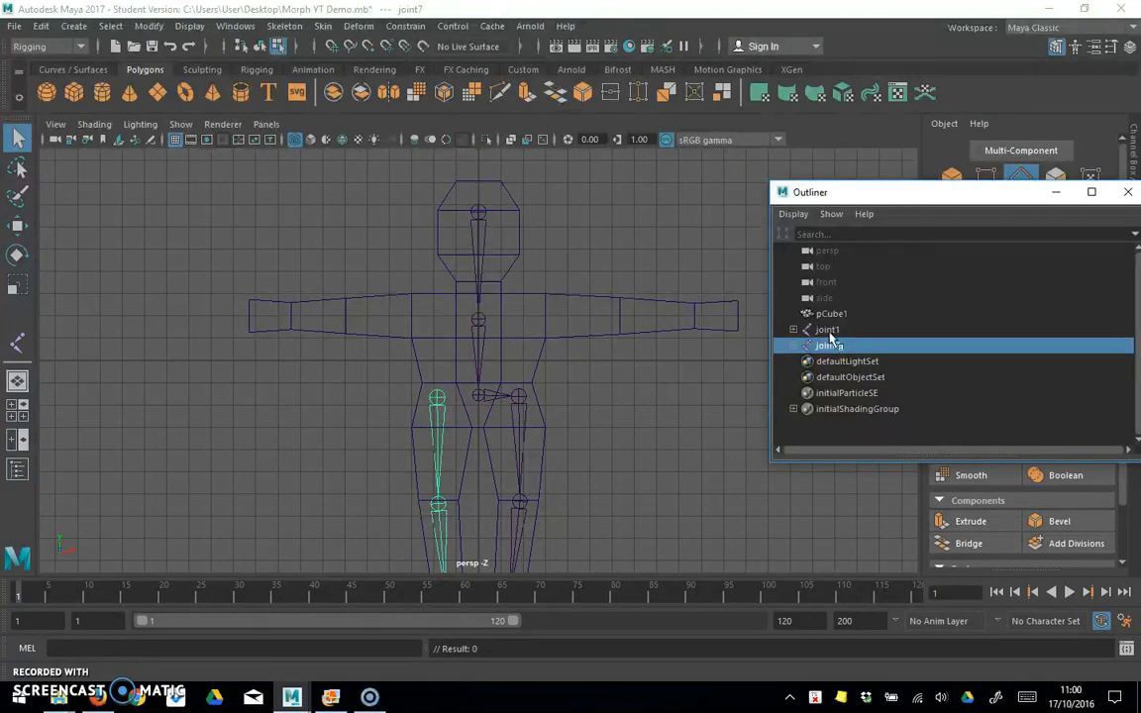
pyautogui.click(830, 330)
pyautogui.click(794, 329)
pyautogui.click(801, 344)
pyautogui.click(844, 361)
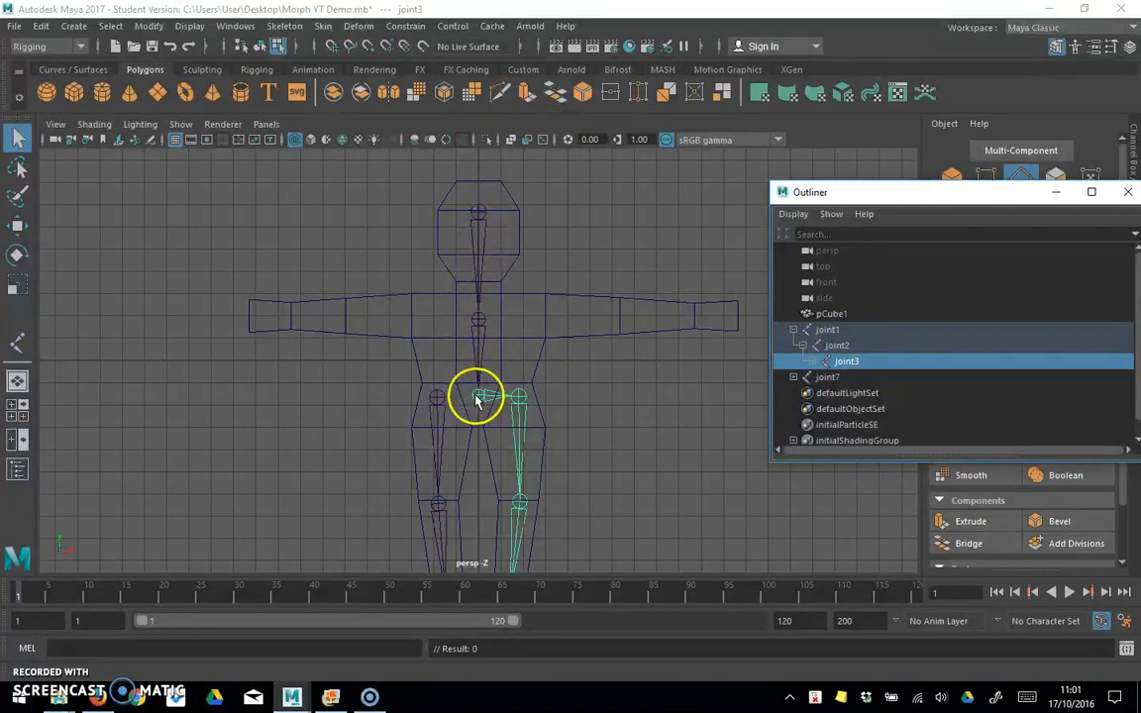
# Step: Parent the separate leg chain joint7 to the pelvis joint, joint3
pyautogui.click(825, 378)
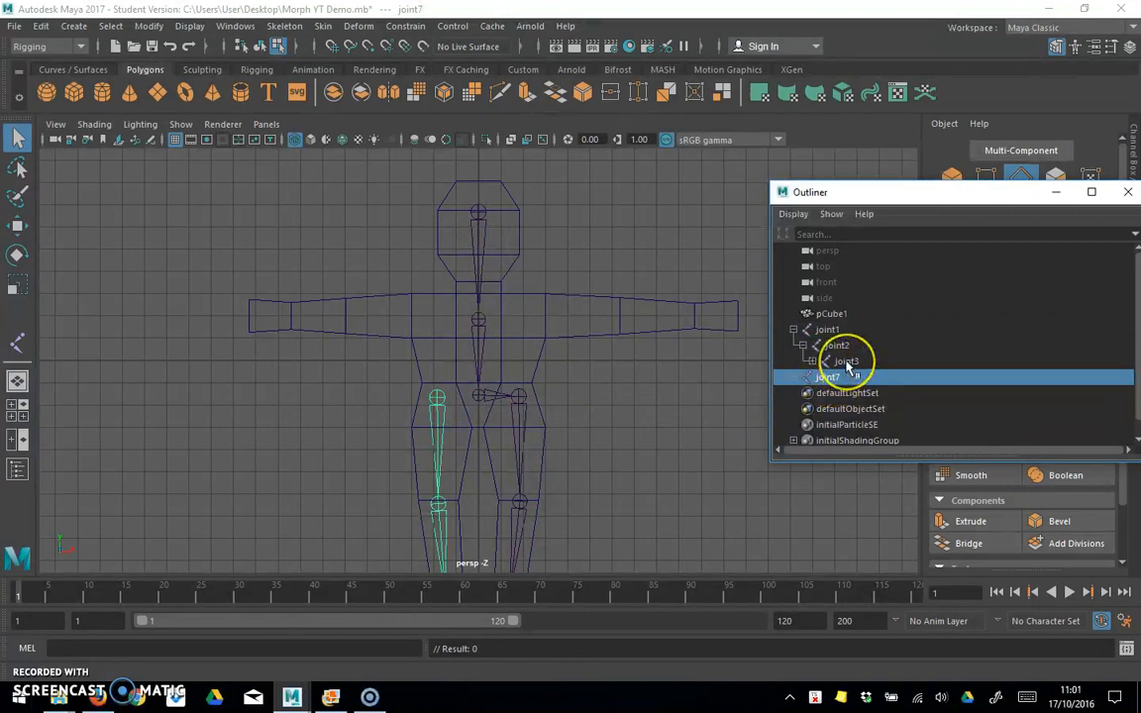
pyautogui.click(847, 362)
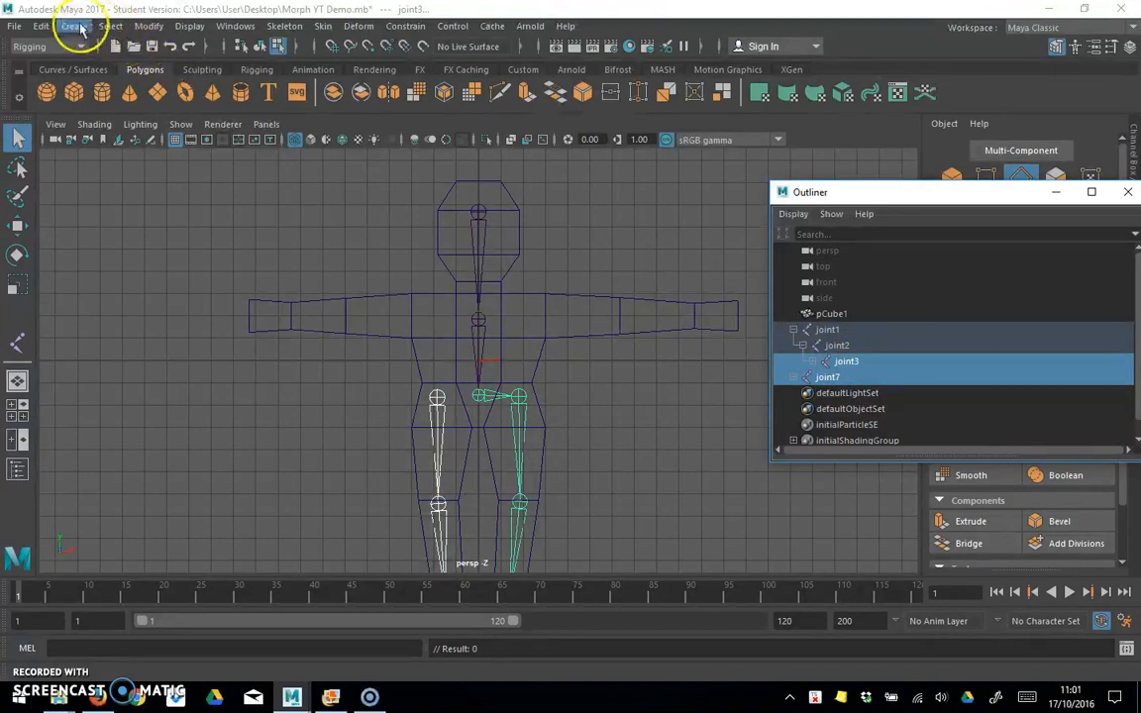
pyautogui.click(77, 27)
pyautogui.moveTo(42, 27)
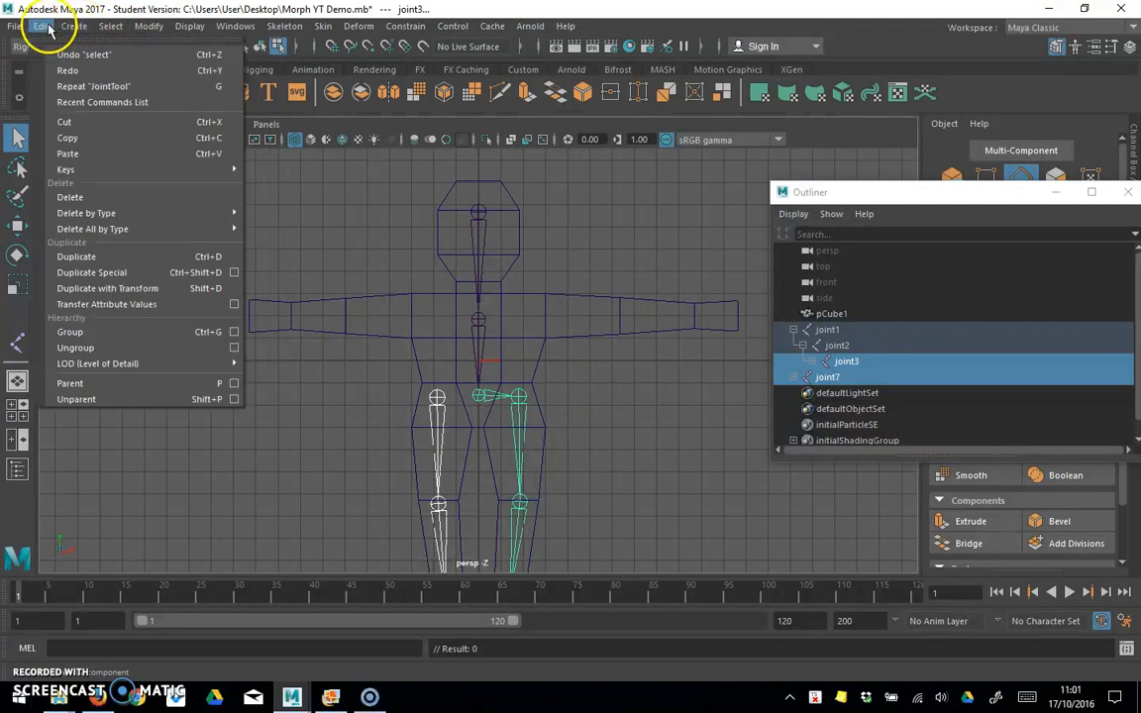
pyautogui.click(119, 384)
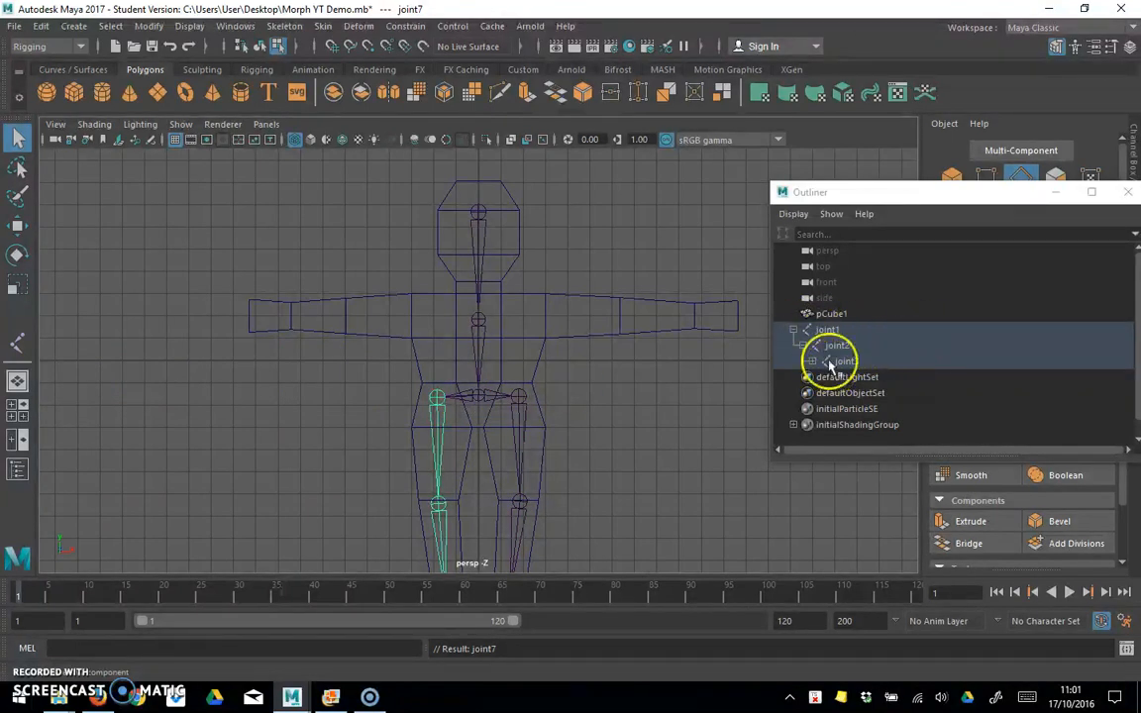
# Step: Draw a four-joint chain along the right-hand arm as viewed, with joints at the shoulder, elbow, wrist and hand tip
pyautogui.click(270, 28)
pyautogui.click(298, 66)
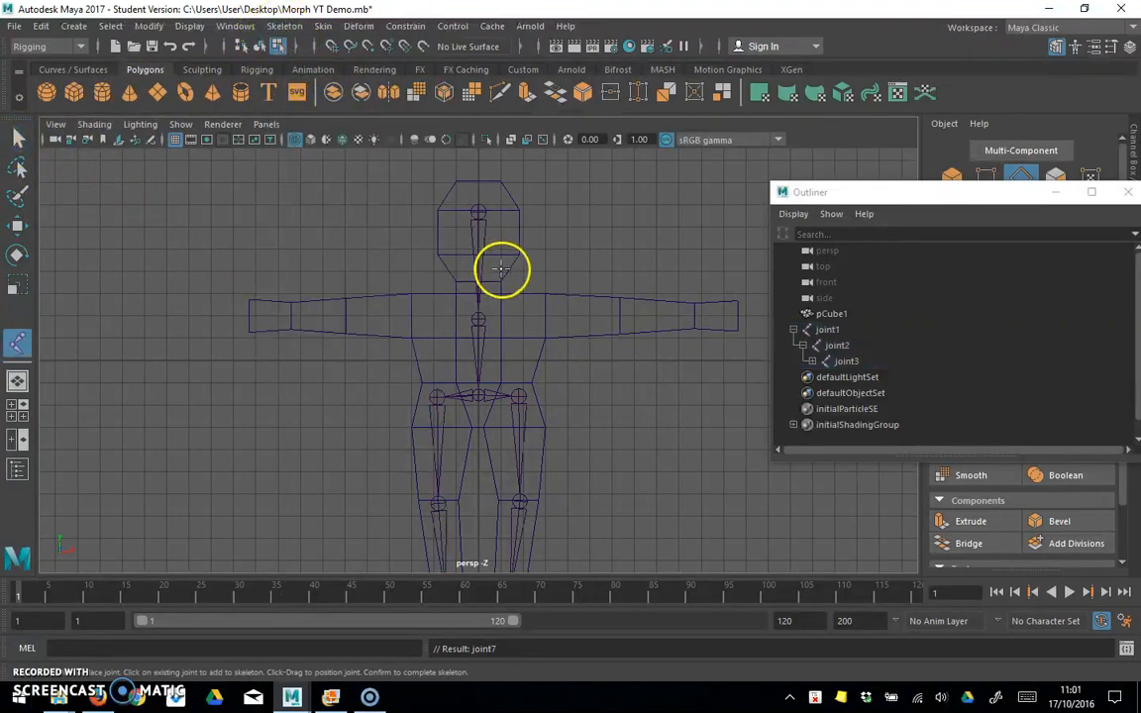
pyautogui.click(532, 314)
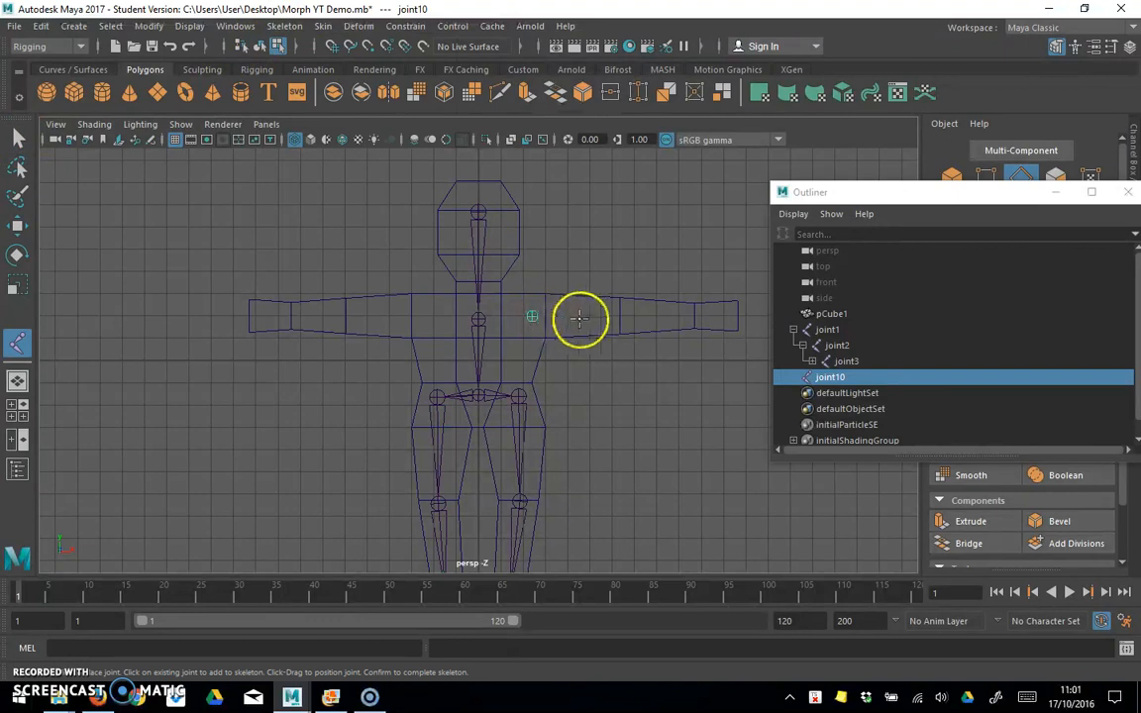
pyautogui.click(621, 318)
pyautogui.click(693, 316)
pyautogui.click(736, 316)
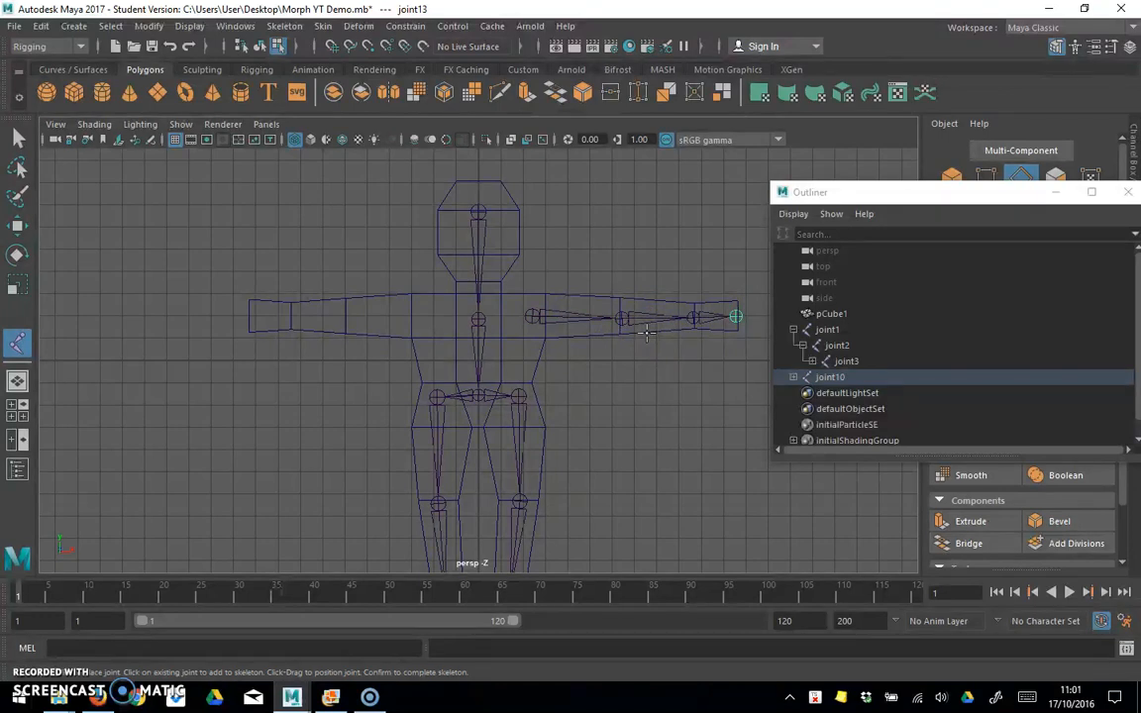
pyautogui.click(18, 139)
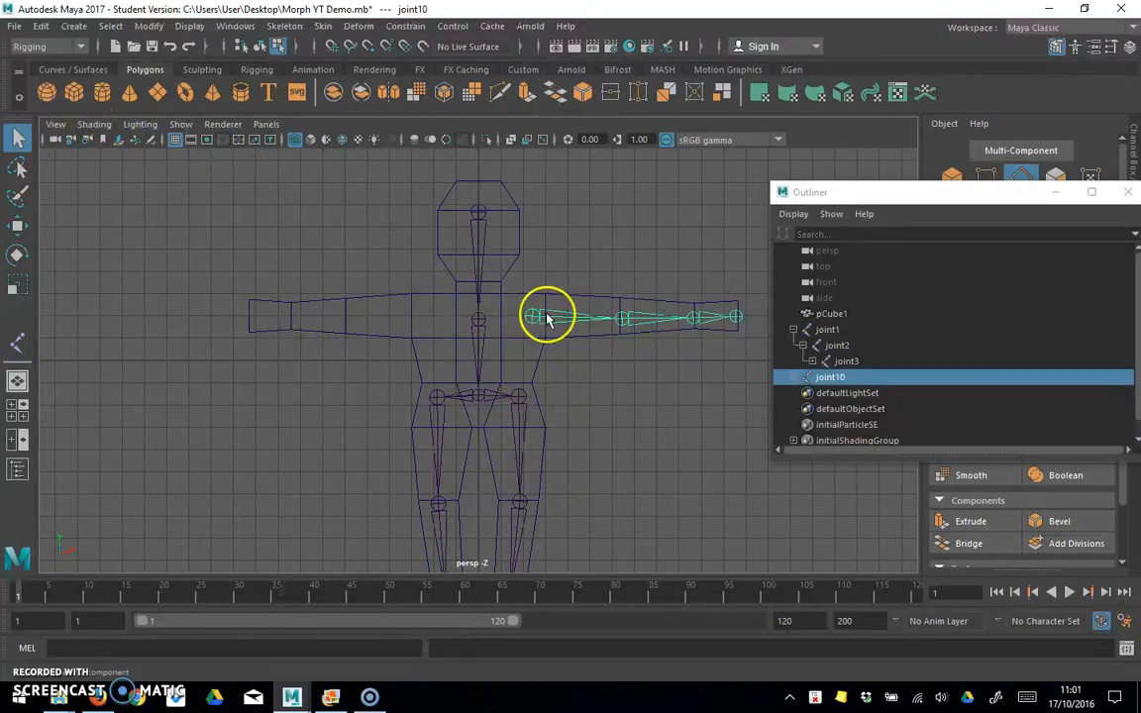
# Step: Parent the right-hand arm chain joint10 to the upper spine joint, joint2
pyautogui.click(829, 348)
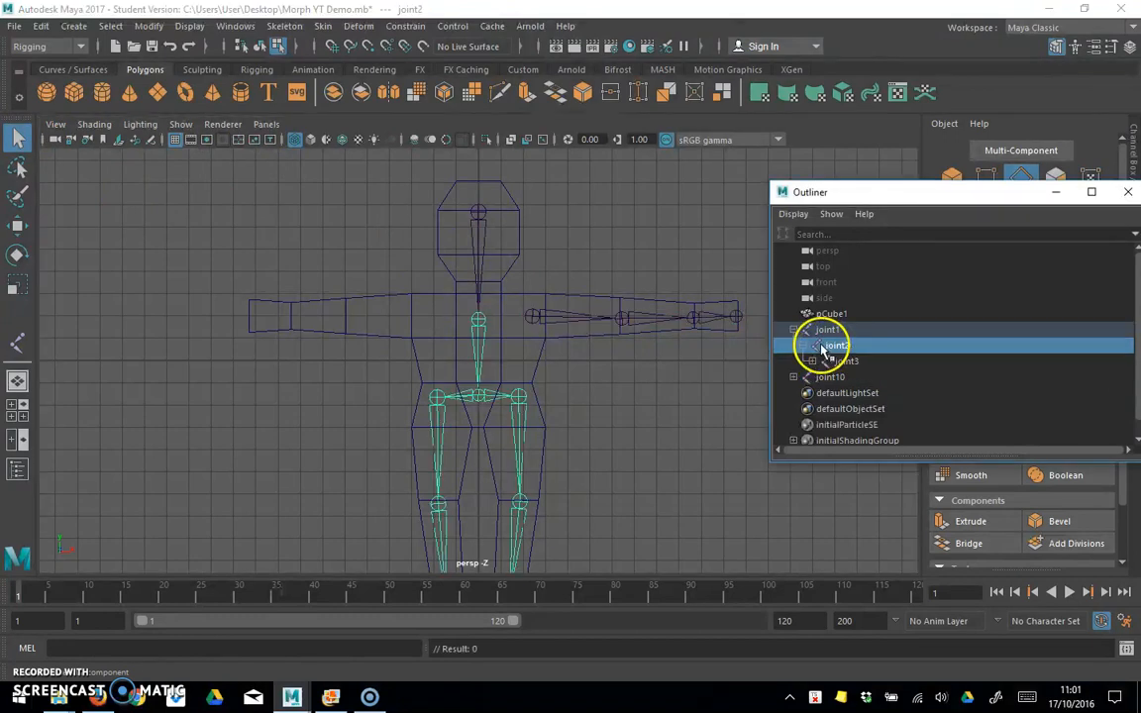
pyautogui.click(826, 330)
pyautogui.click(830, 349)
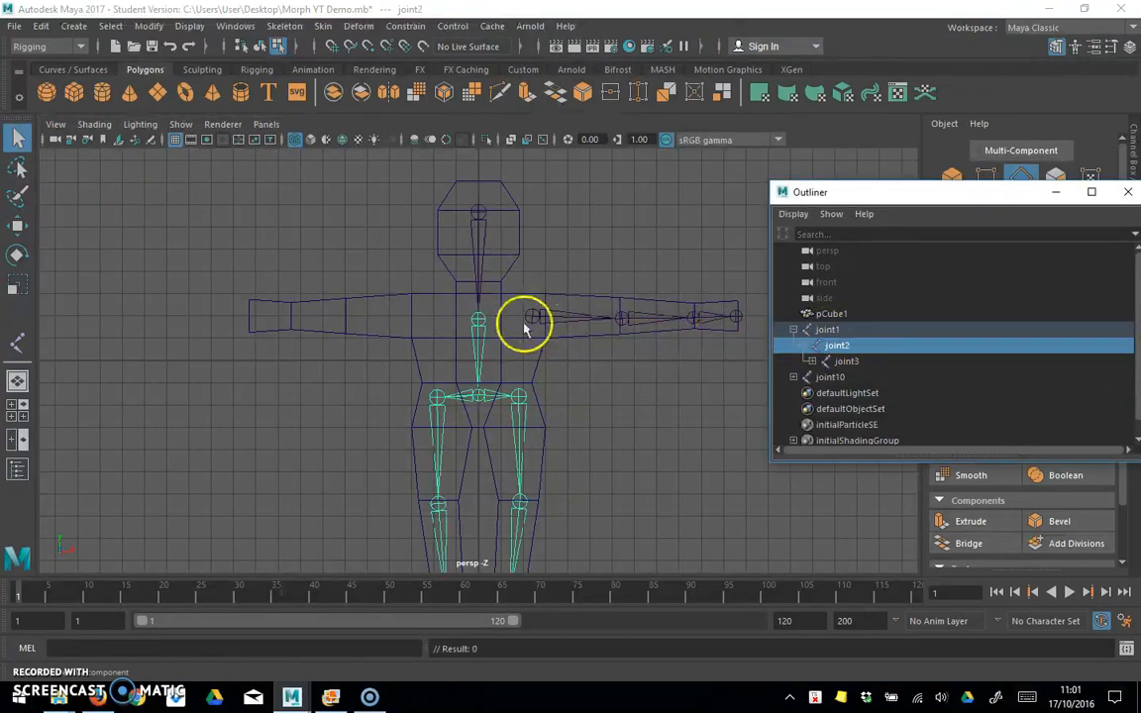
pyautogui.click(830, 378)
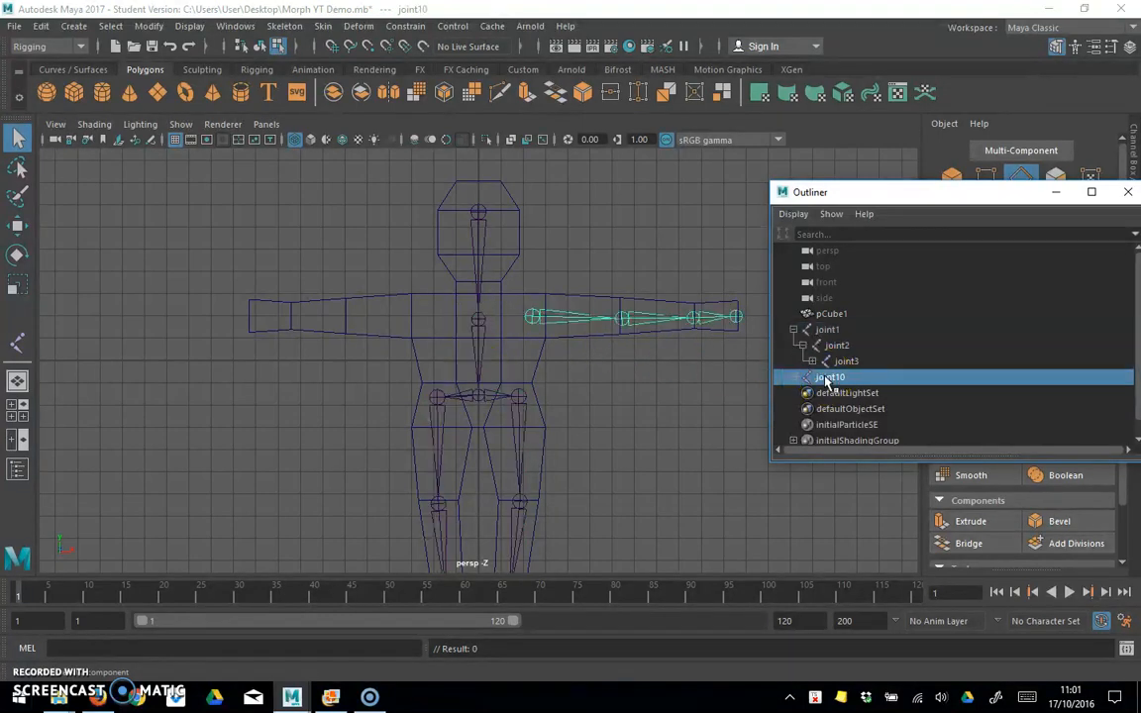
pyautogui.click(835, 346)
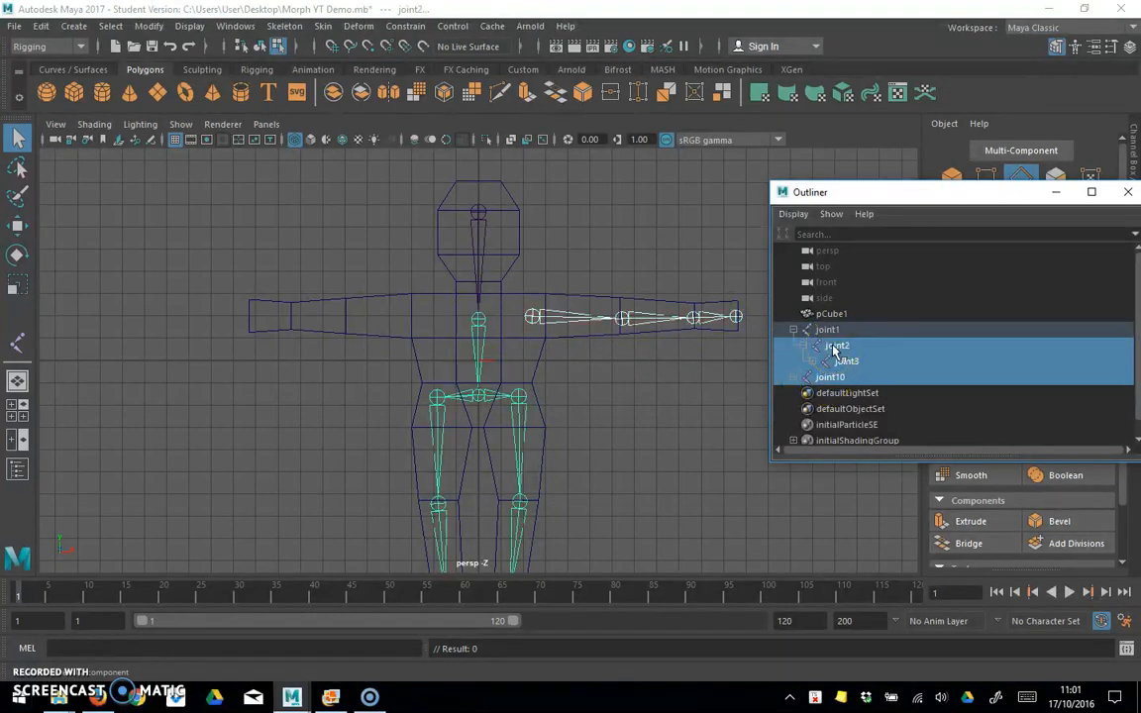
pyautogui.click(42, 26)
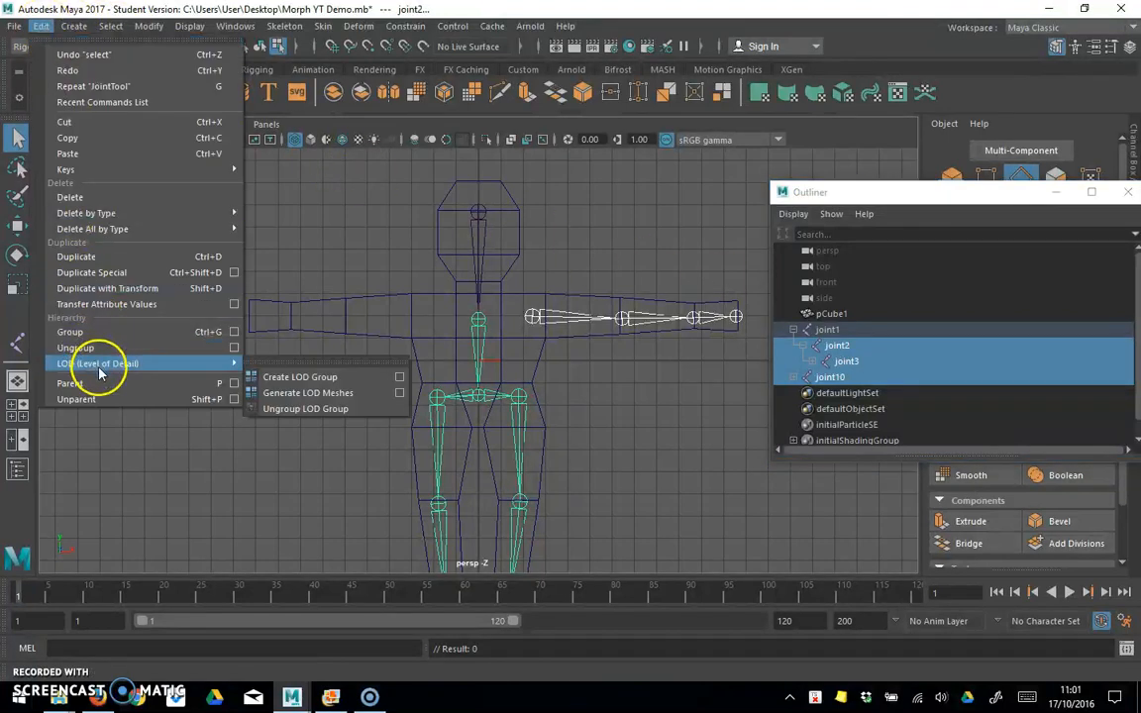
pyautogui.click(97, 383)
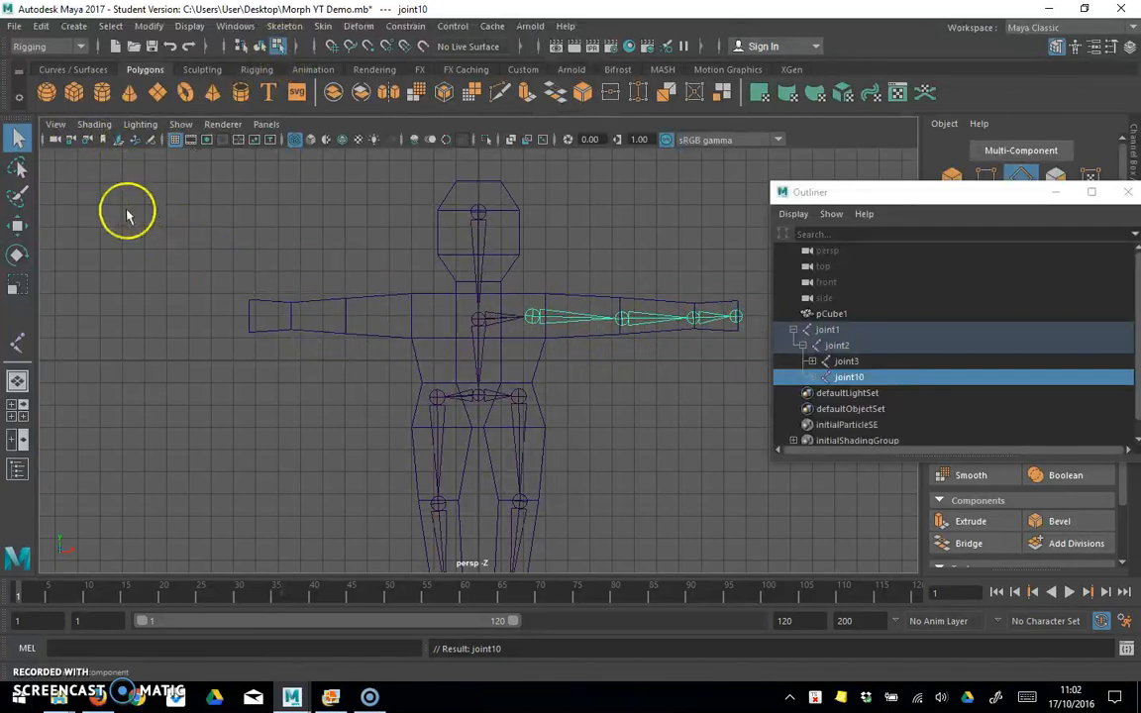
# Step: Draw a four-joint chain along the left-hand arm as viewed, with joints at the shoulder, elbow, wrist and hand tip
pyautogui.click(283, 27)
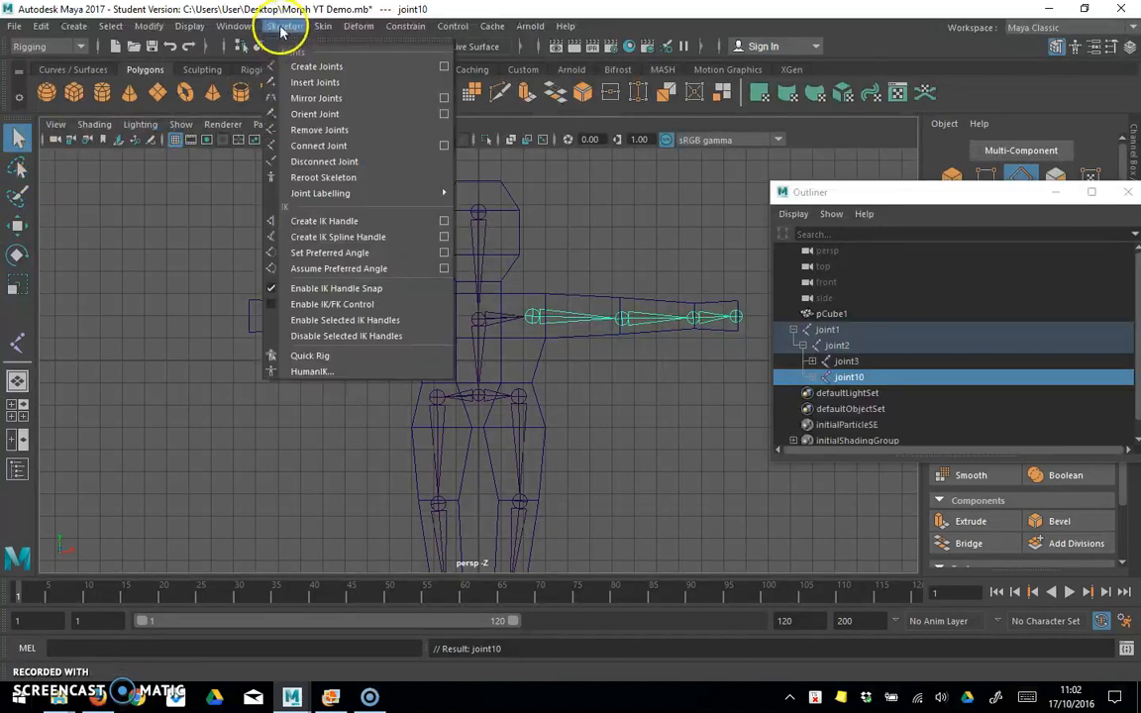
pyautogui.click(312, 66)
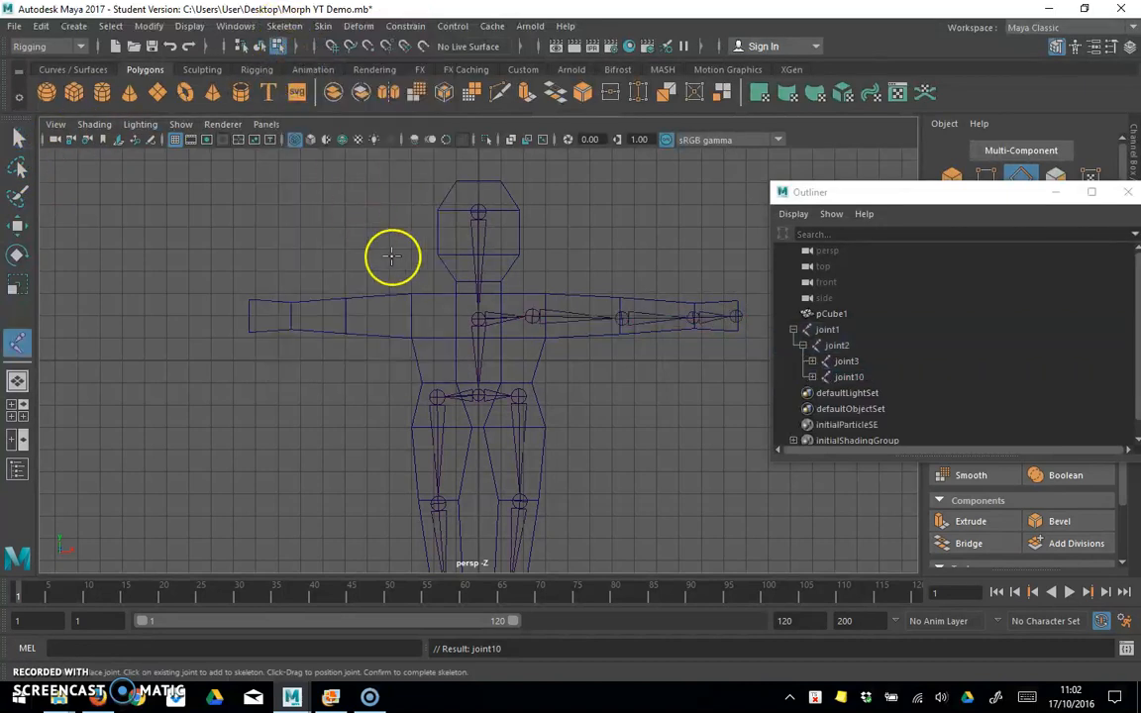
pyautogui.click(424, 315)
pyautogui.moveTo(387, 313); pyautogui.dragTo(346, 317)
pyautogui.click(293, 317)
pyautogui.click(253, 317)
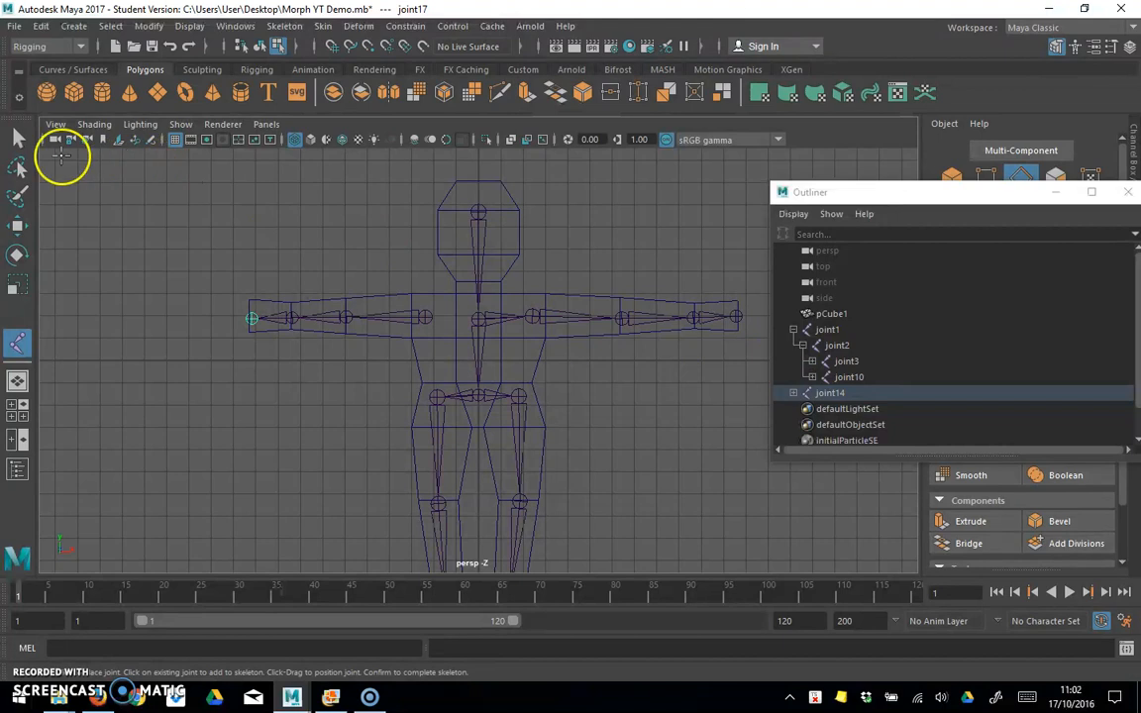
pyautogui.click(17, 138)
# Step: Parent the left-hand arm chain joint14 to the upper spine joint, joint2
pyautogui.click(838, 344)
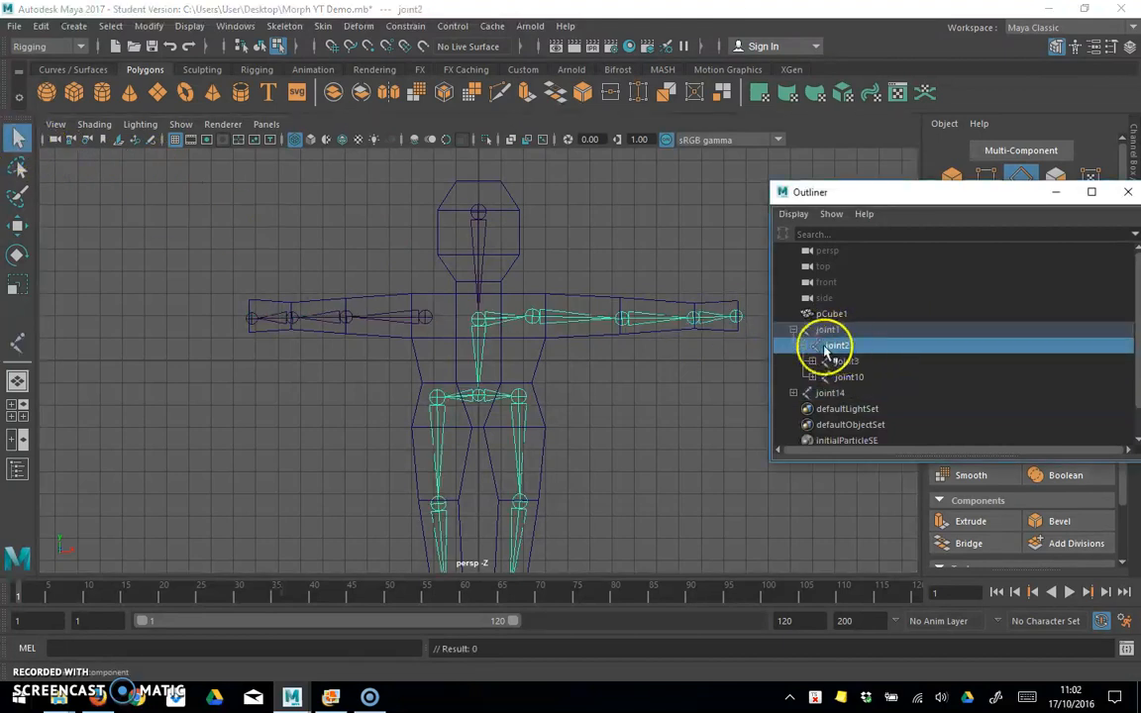
pyautogui.click(830, 394)
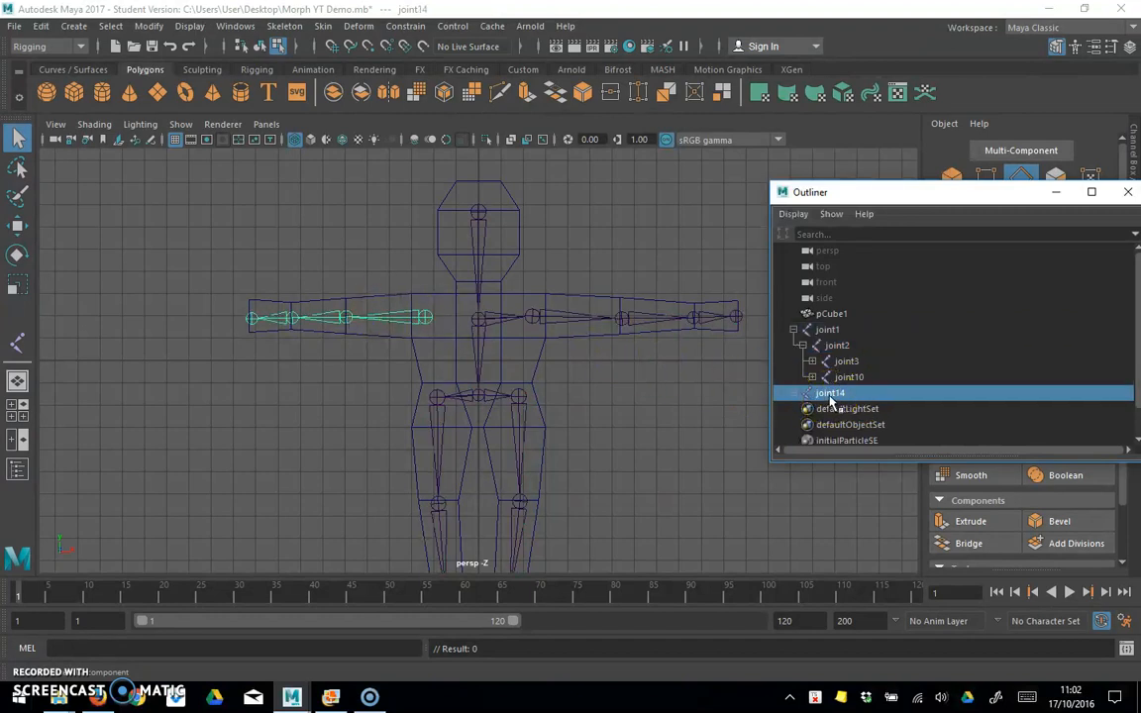
pyautogui.moveTo(832, 398); pyautogui.dragTo(837, 349)
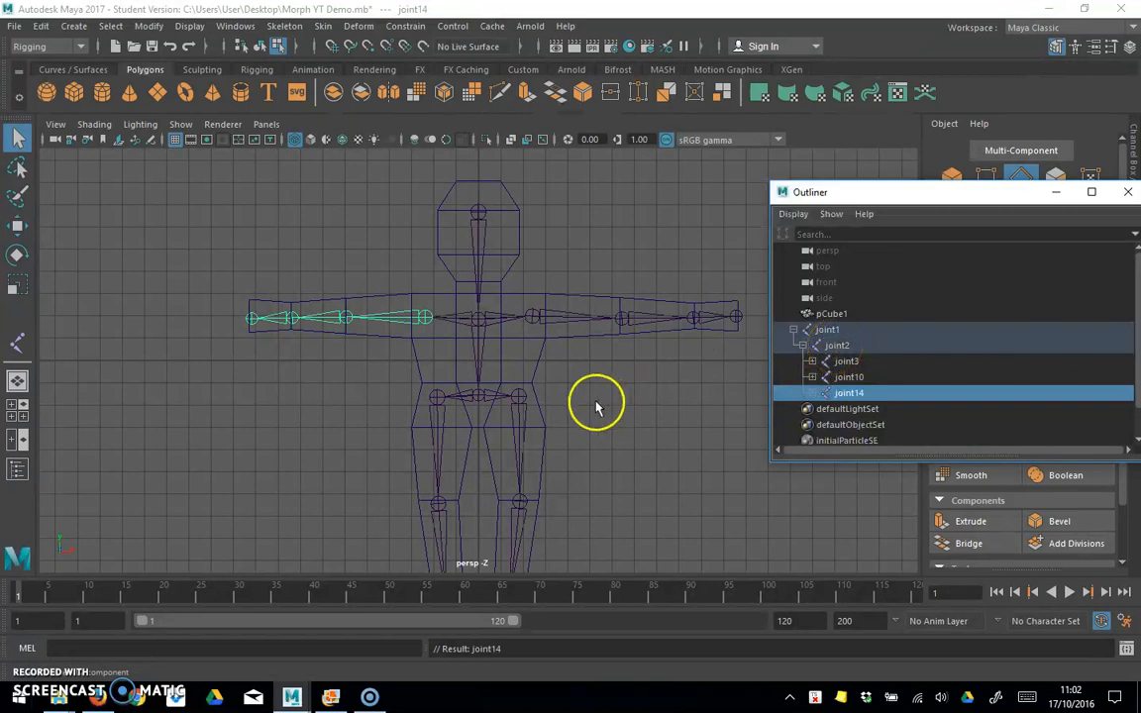
# Step: Switch from the flat front view to the Perspective view and examine the whole skeleton inside the character from an angle
pyautogui.scroll(-4, 594, 405)
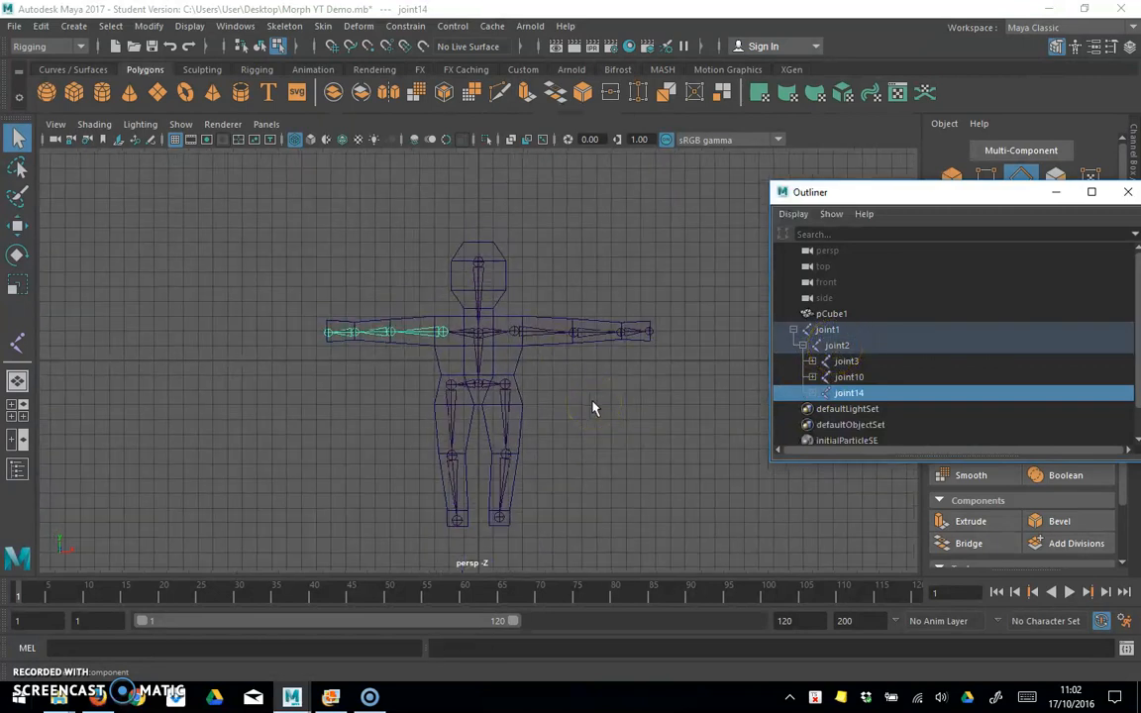
pyautogui.scroll(1, 594, 408)
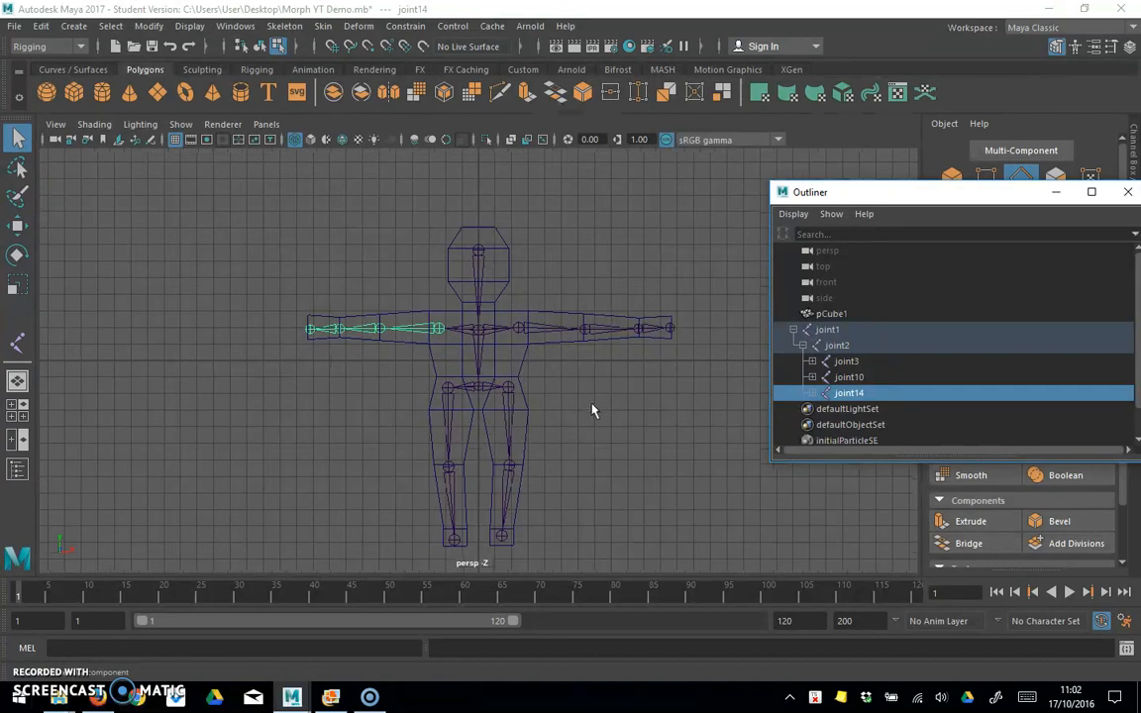
pyautogui.click(18, 379)
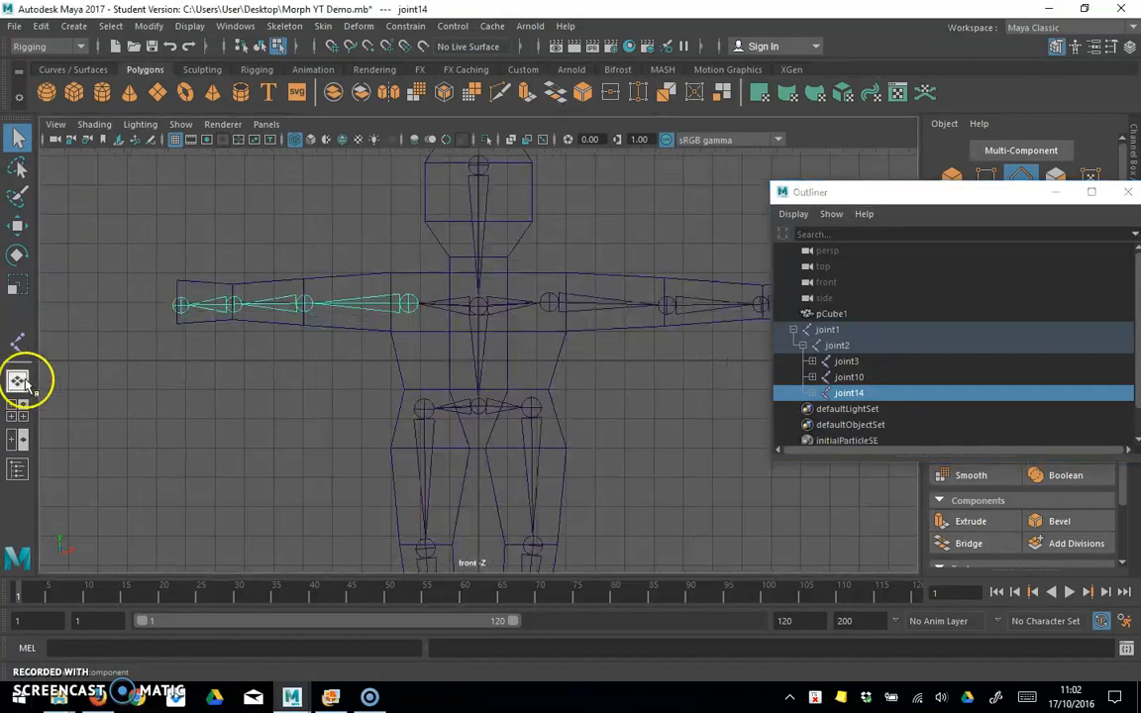
pyautogui.keyDown('alt'); pyautogui.moveTo(274, 403); pyautogui.dragTo(299, 407); pyautogui.keyUp('alt')
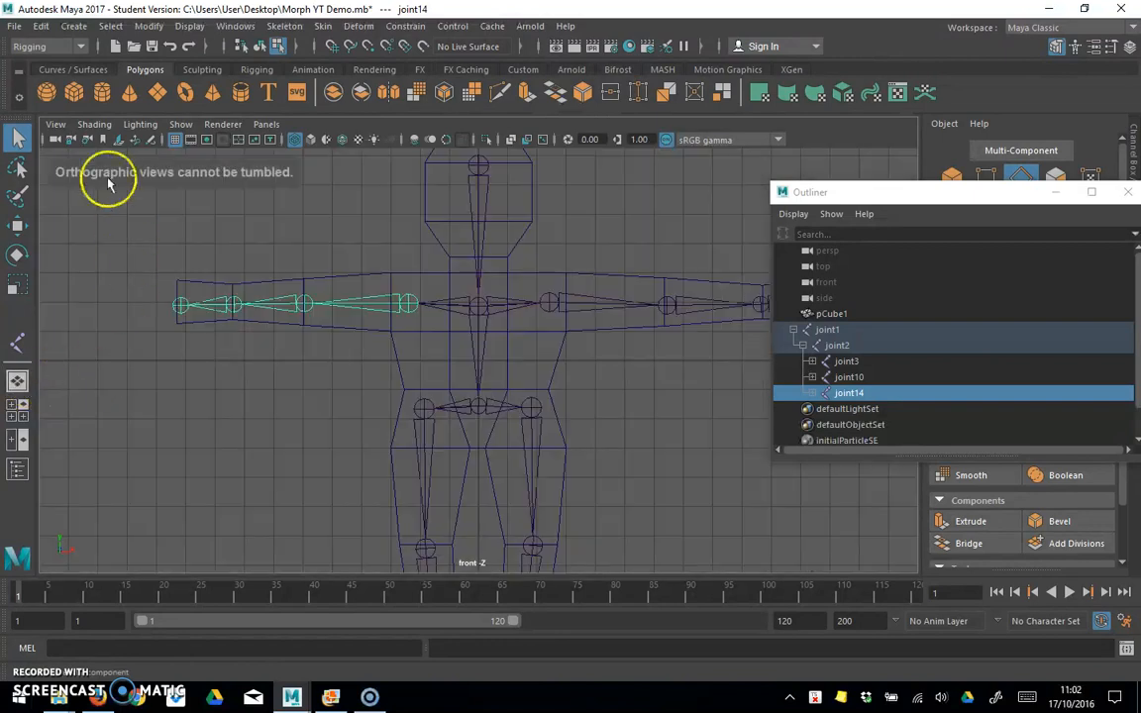
pyautogui.click(56, 124)
pyautogui.moveTo(148, 390)
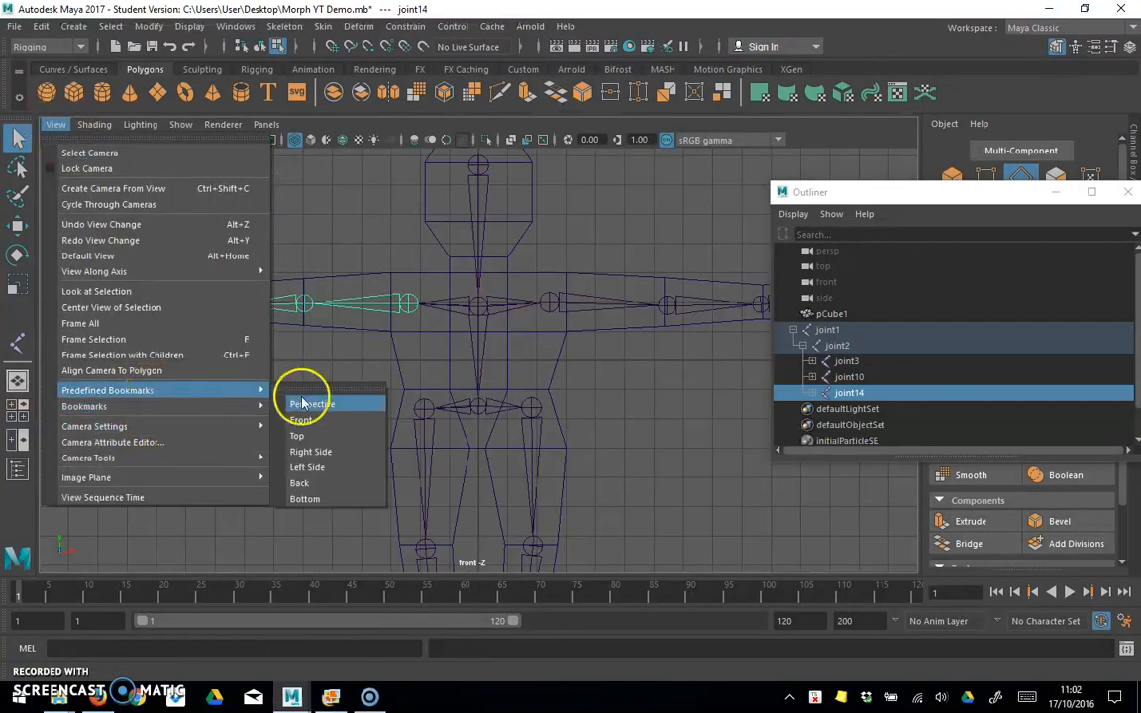
pyautogui.click(293, 393)
pyautogui.keyDown('alt'); pyautogui.moveTo(279, 393); pyautogui.dragTo(338, 402); pyautogui.keyUp('alt')
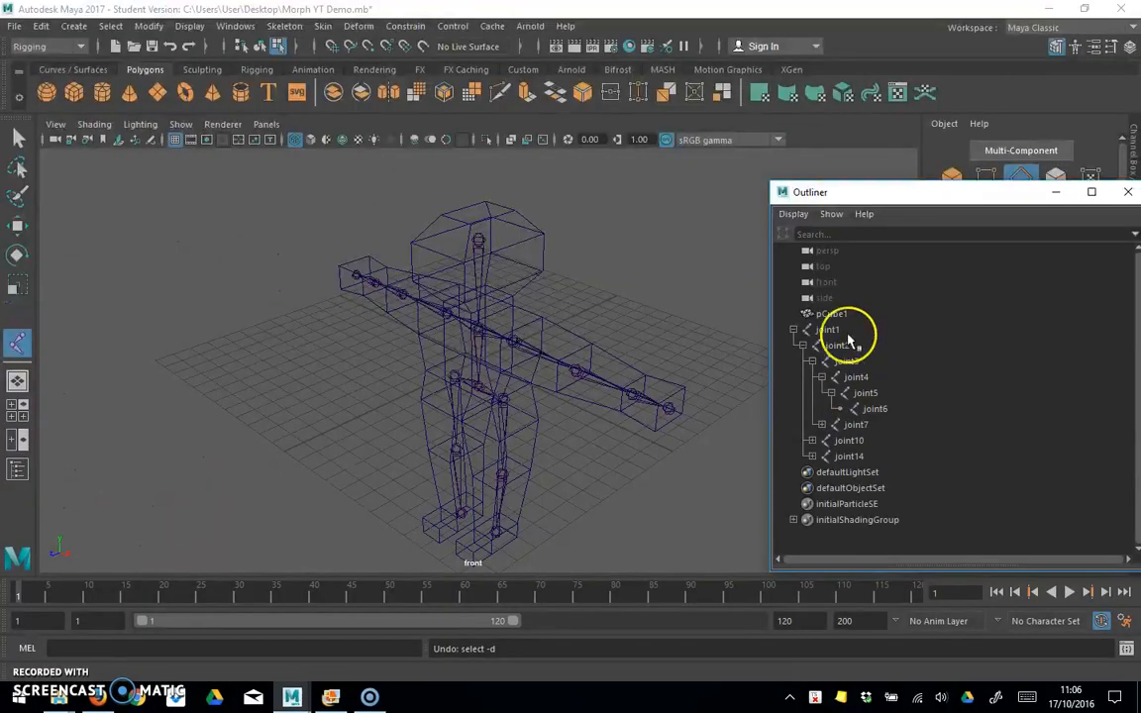
# Step: Expand the remaining leg and arm branches of the joint hierarchy in the Outliner down to their end joints
pyautogui.click(238, 27)
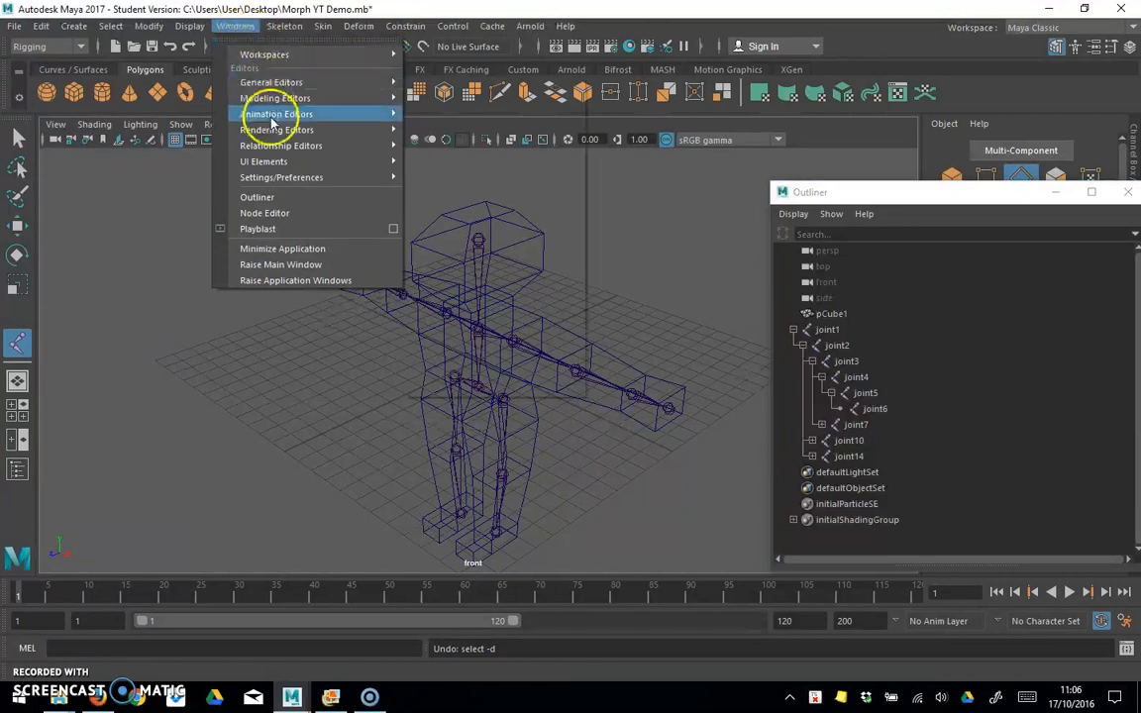
pyautogui.click(991, 198)
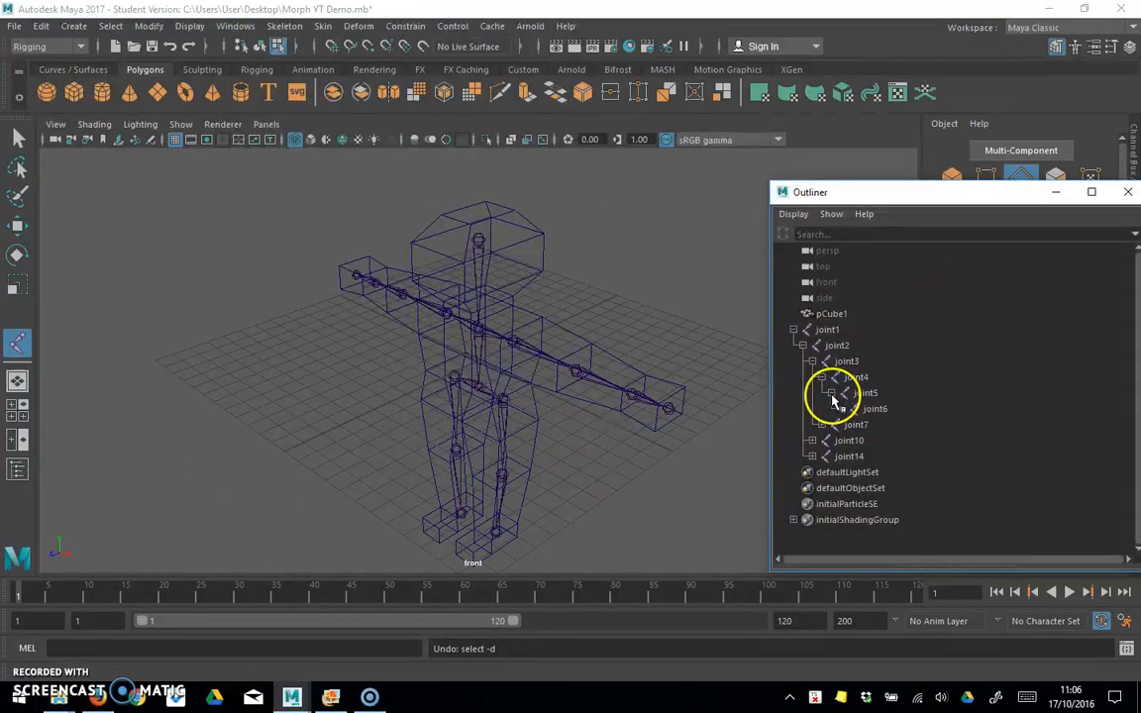
pyautogui.click(822, 424)
pyautogui.click(812, 473)
pyautogui.click(831, 503)
pyautogui.click(812, 535)
pyautogui.scroll(-2, 828, 529)
pyautogui.click(831, 471)
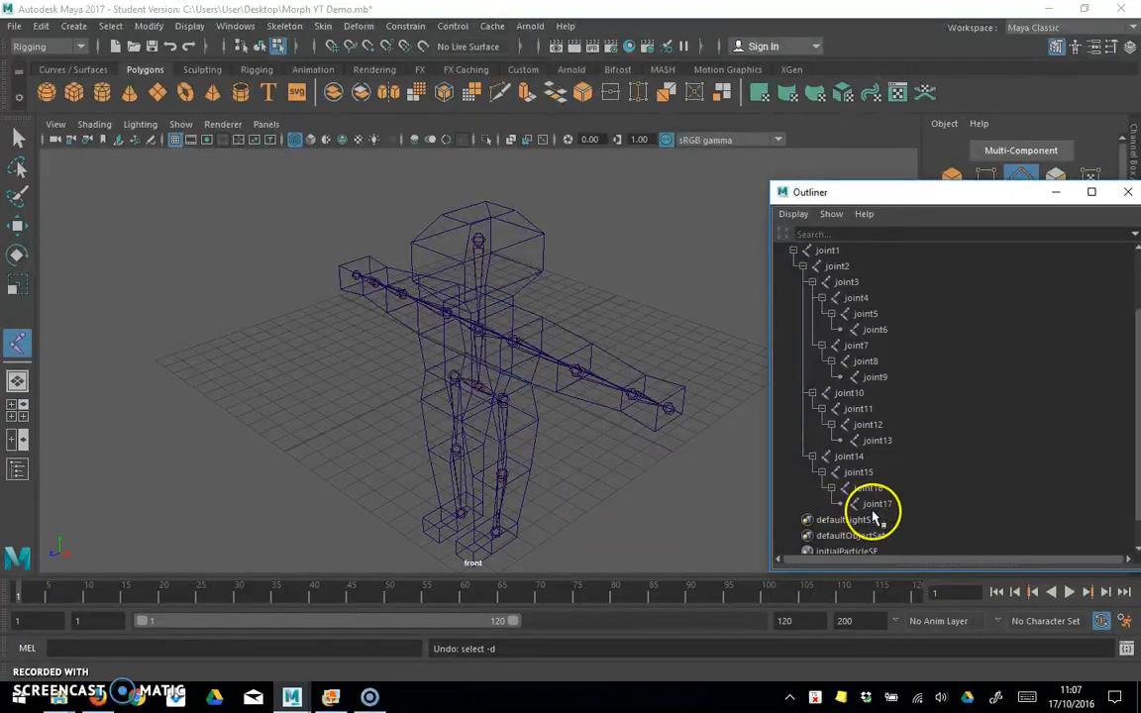
pyautogui.scroll(2, 872, 505)
# Step: Rename the three spine joints joint1, joint2 and joint3 as Head, Shoulders and Pelvis
pyautogui.click(828, 328)
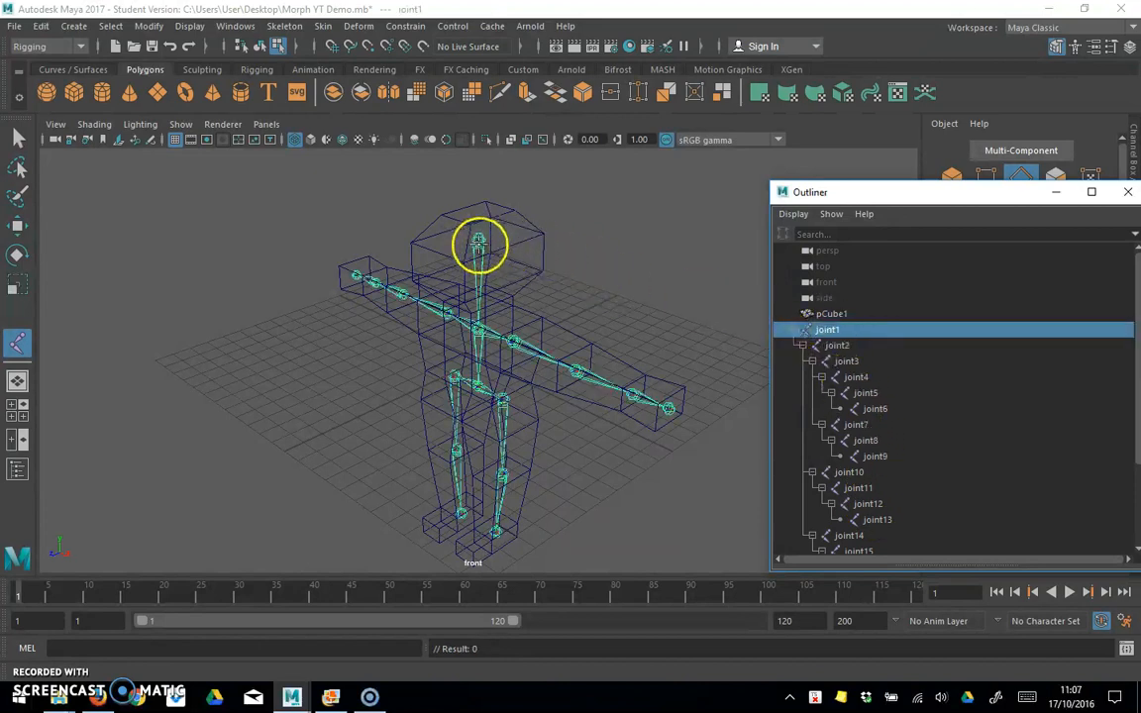
pyautogui.doubleClick(832, 329)
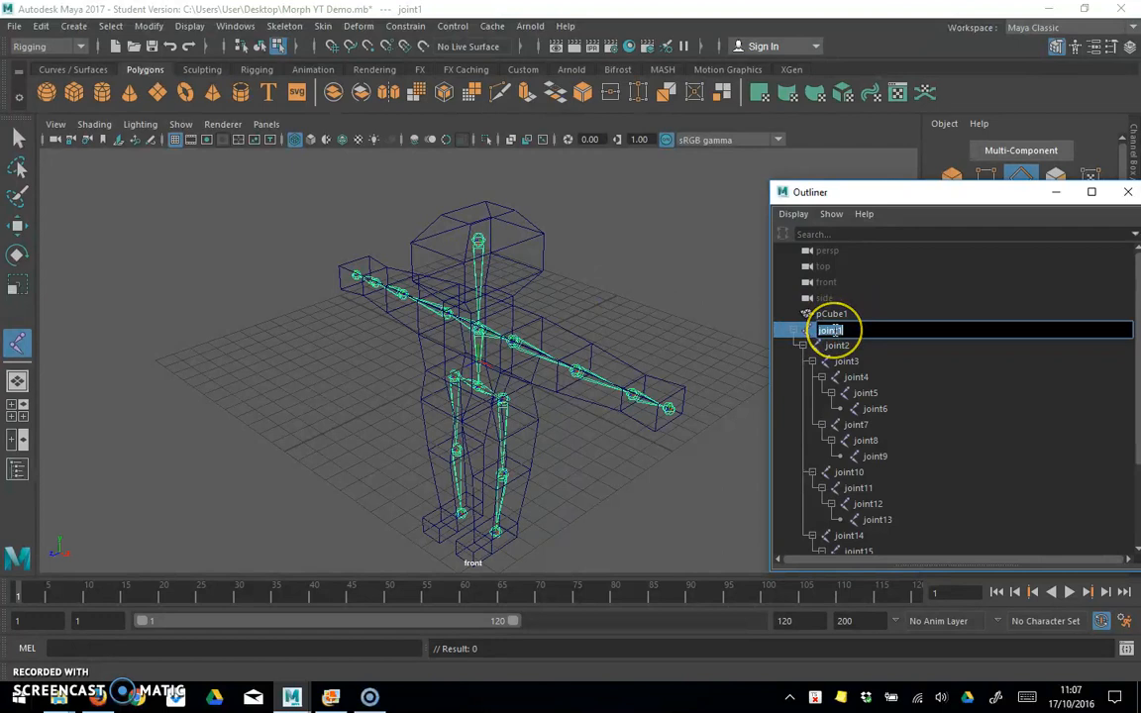
pyautogui.write('Head')
pyautogui.click(848, 345)
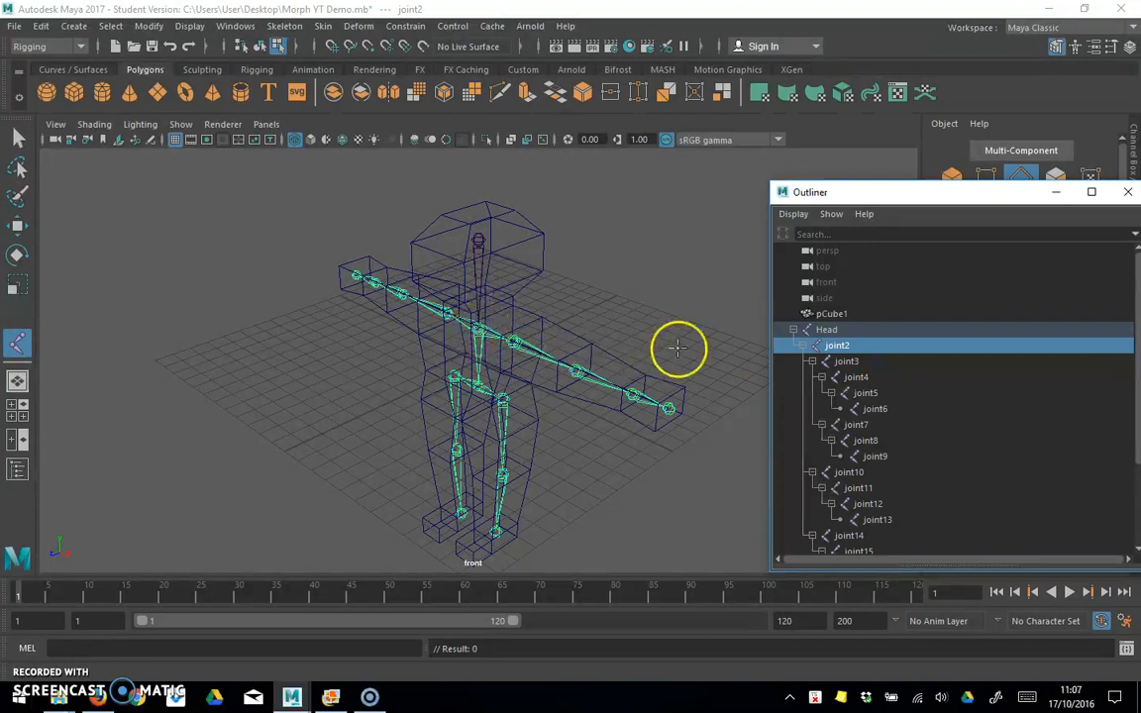
pyautogui.doubleClick(839, 345)
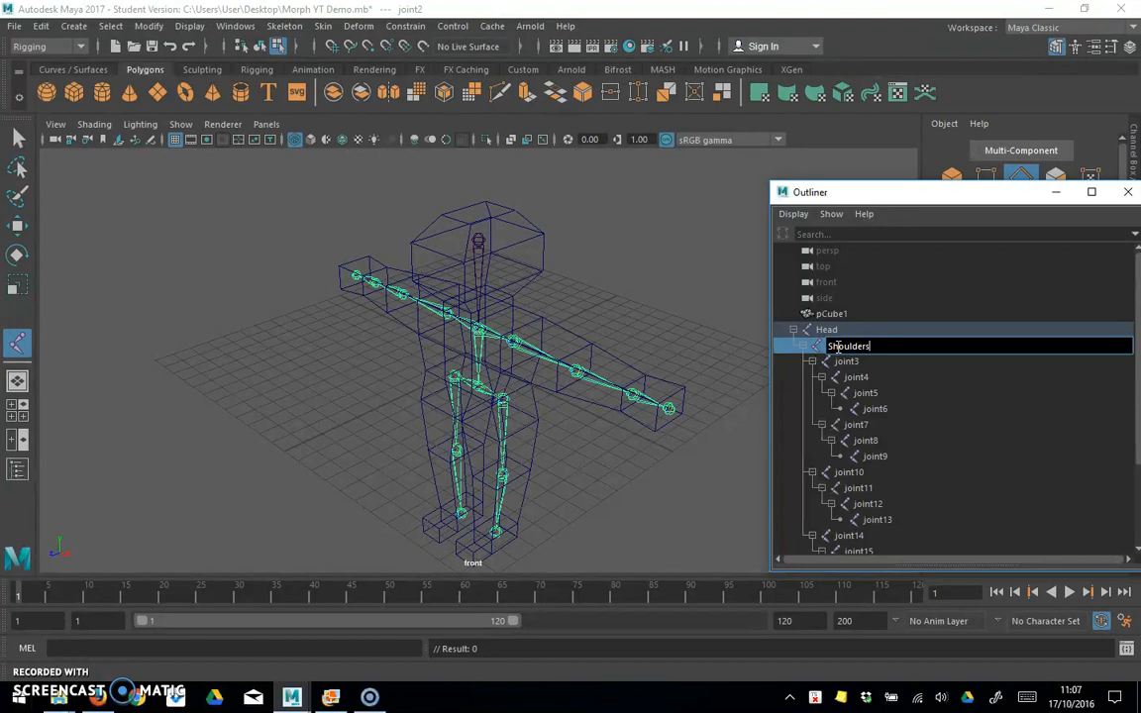
pyautogui.click(838, 363)
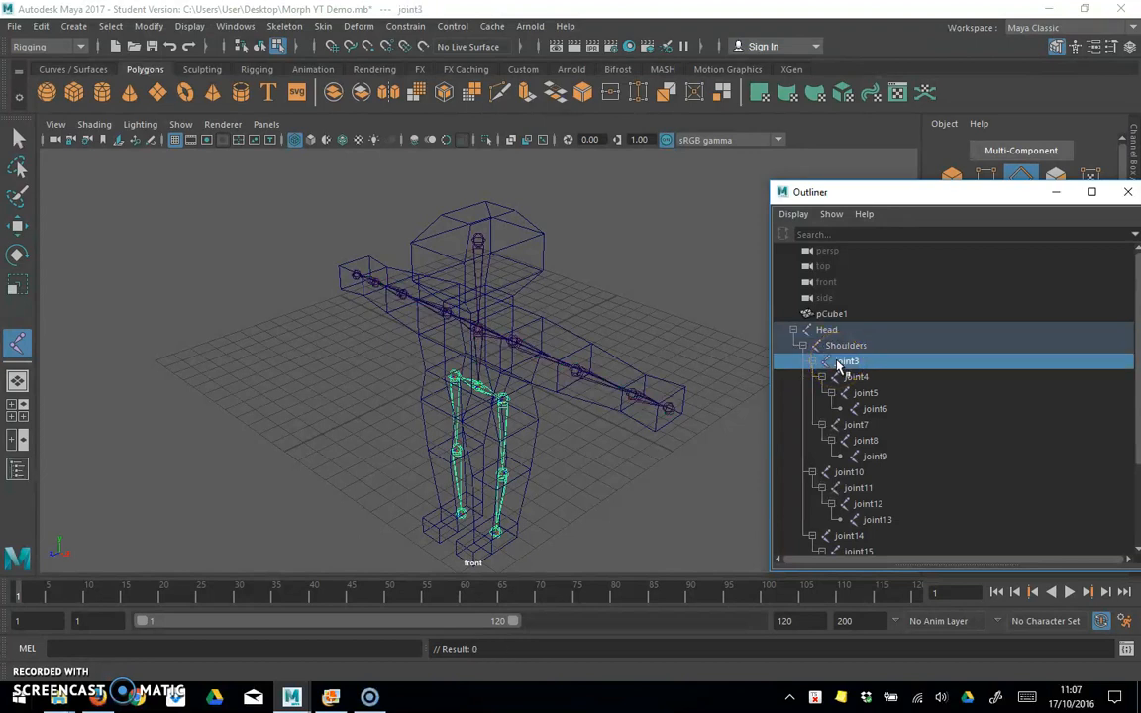
pyautogui.doubleClick(847, 362)
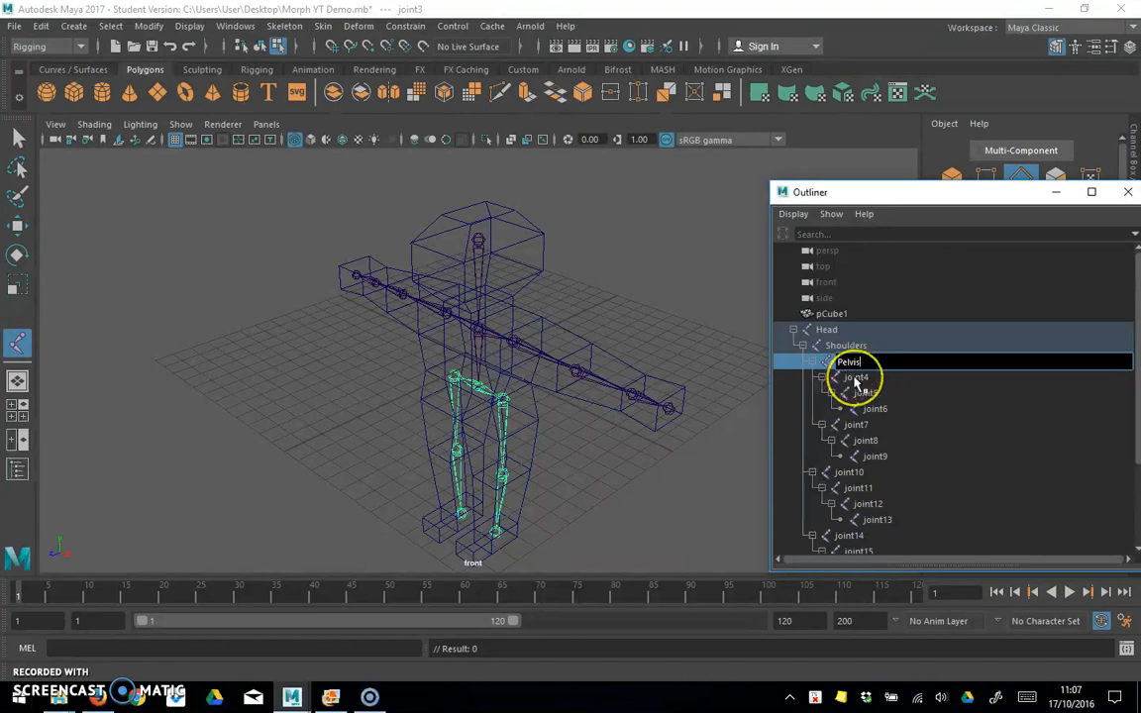
# Step: Rename the first leg chain's joints joint4, joint5 and joint6 as L_Hip, L_Knee and L_Ankle
pyautogui.click(856, 378)
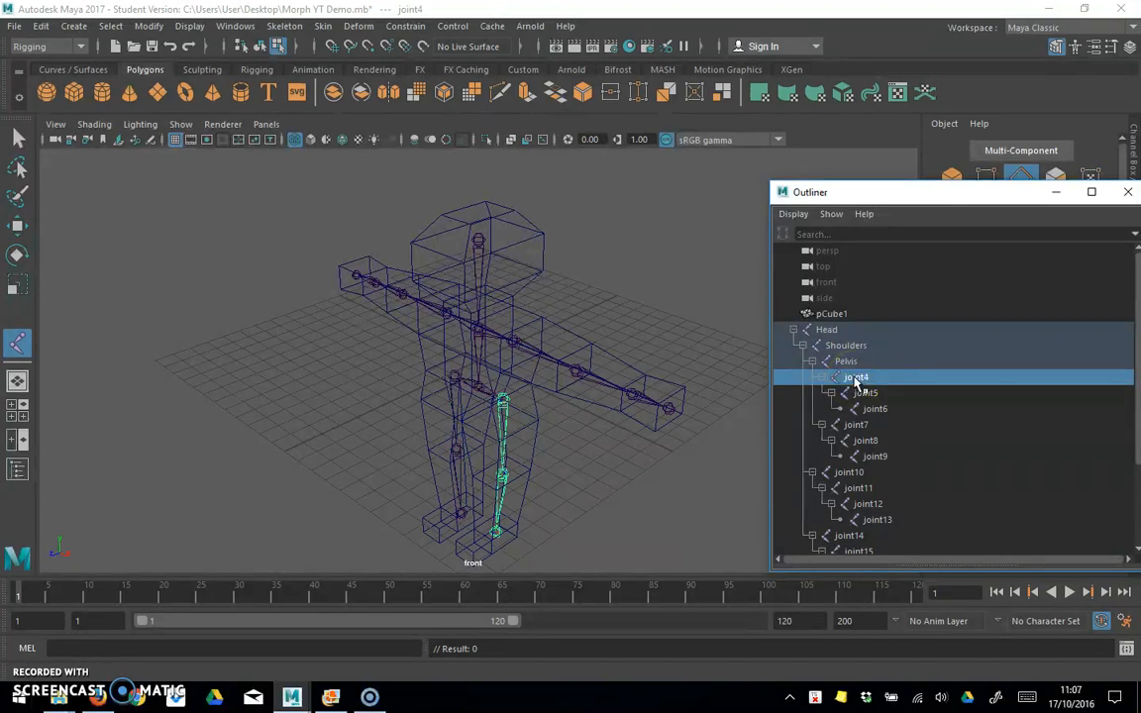
pyautogui.doubleClick(856, 379)
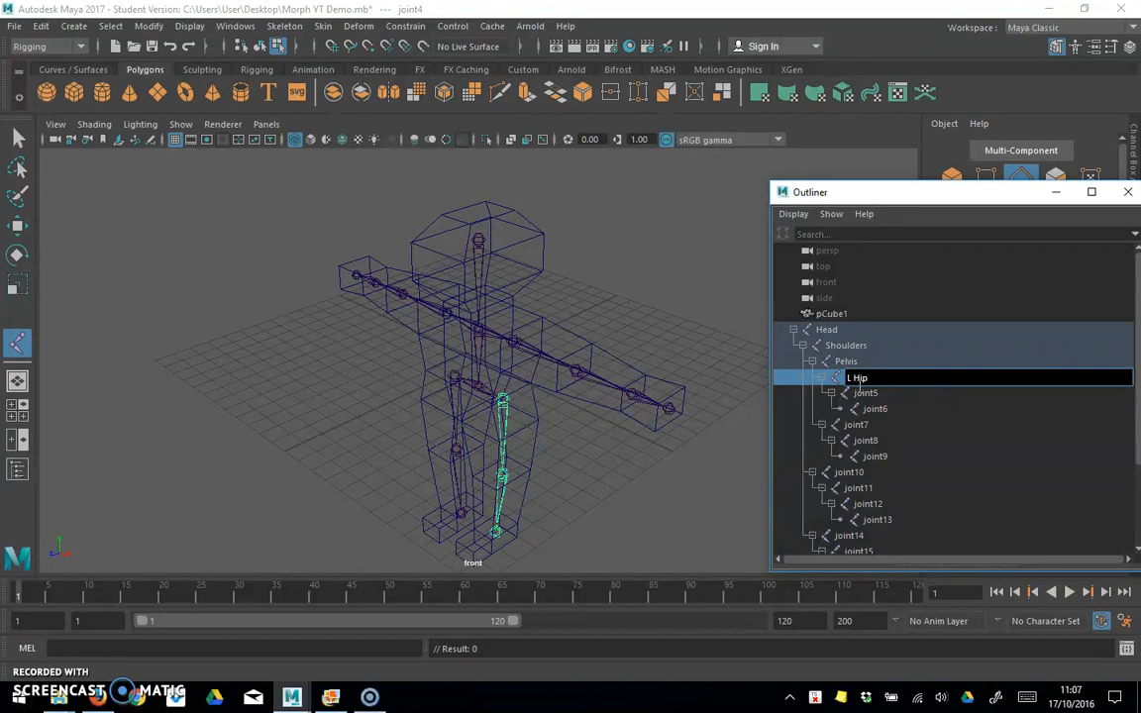
pyautogui.click(864, 394)
pyautogui.doubleClick(867, 395)
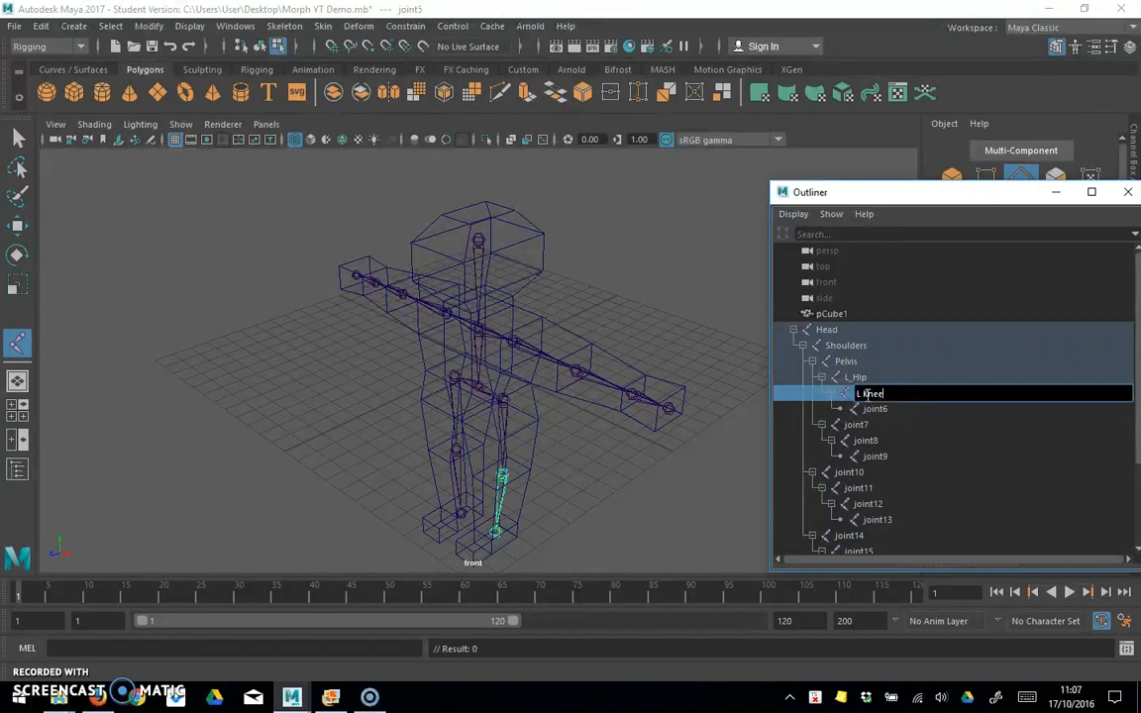
pyautogui.click(875, 411)
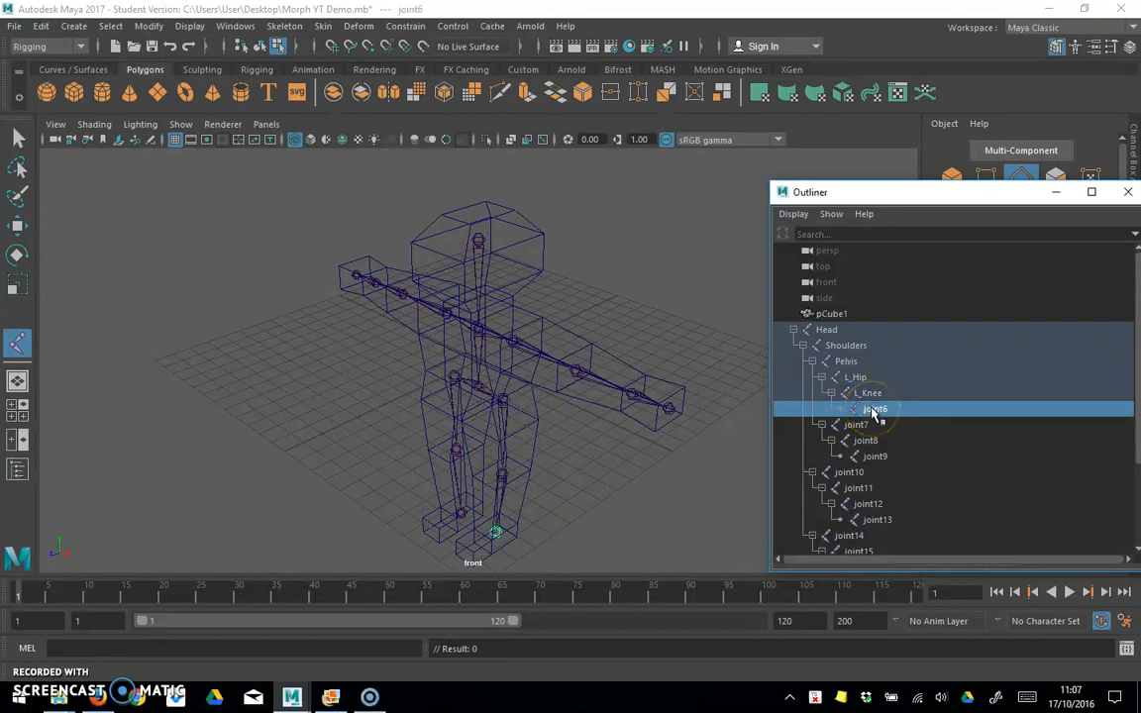
pyautogui.doubleClick(875, 411)
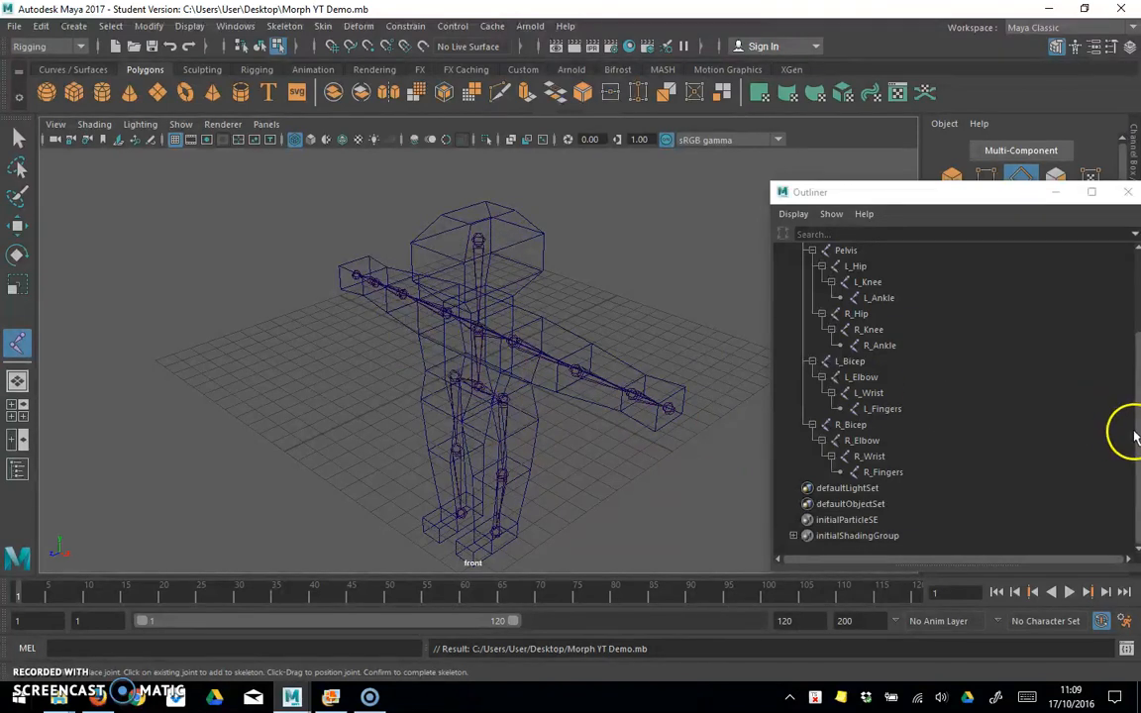
# Step: Collapse the Head joint hierarchy in the Outliner and select the whole skeleton together with the character mesh pCube1
pyautogui.moveTo(1136, 437); pyautogui.dragTo(1124, 351)
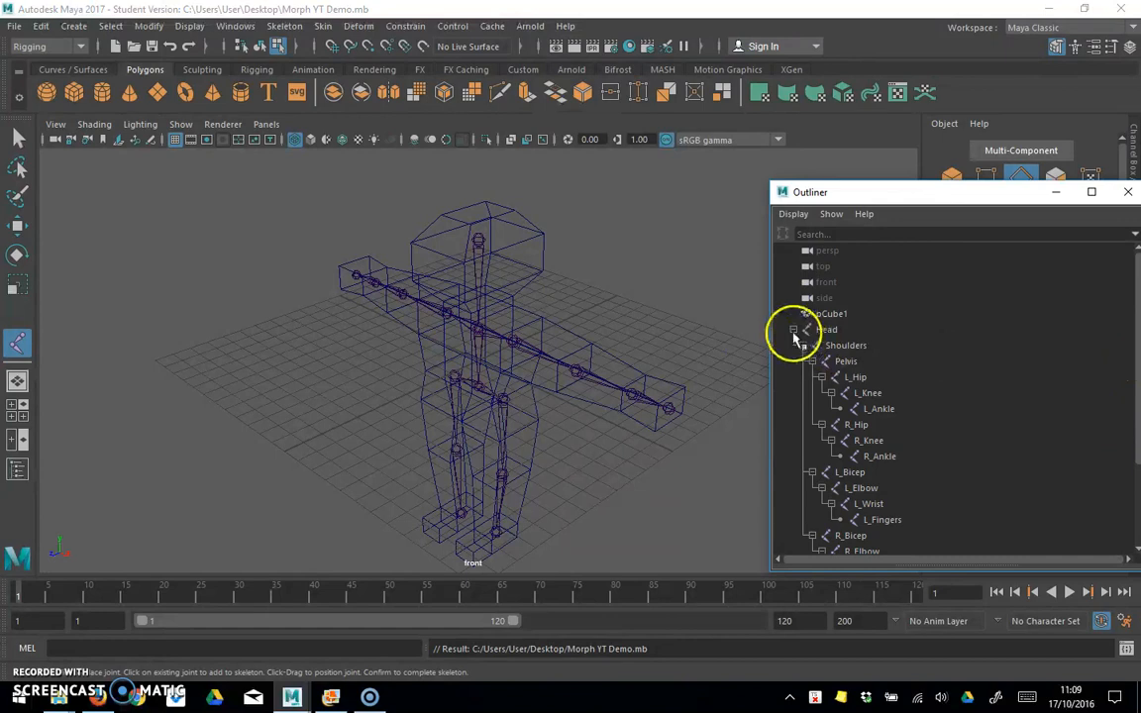
pyautogui.click(793, 330)
pyautogui.click(824, 329)
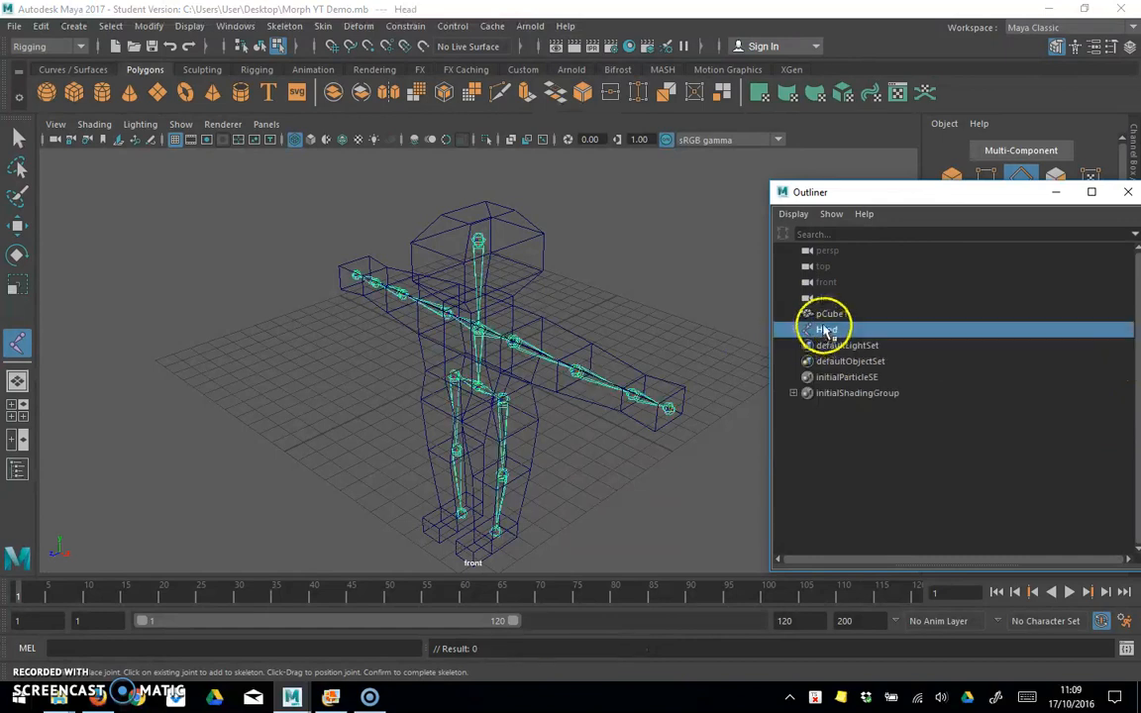
pyautogui.moveTo(823, 328); pyautogui.dragTo(828, 317, button='middle')
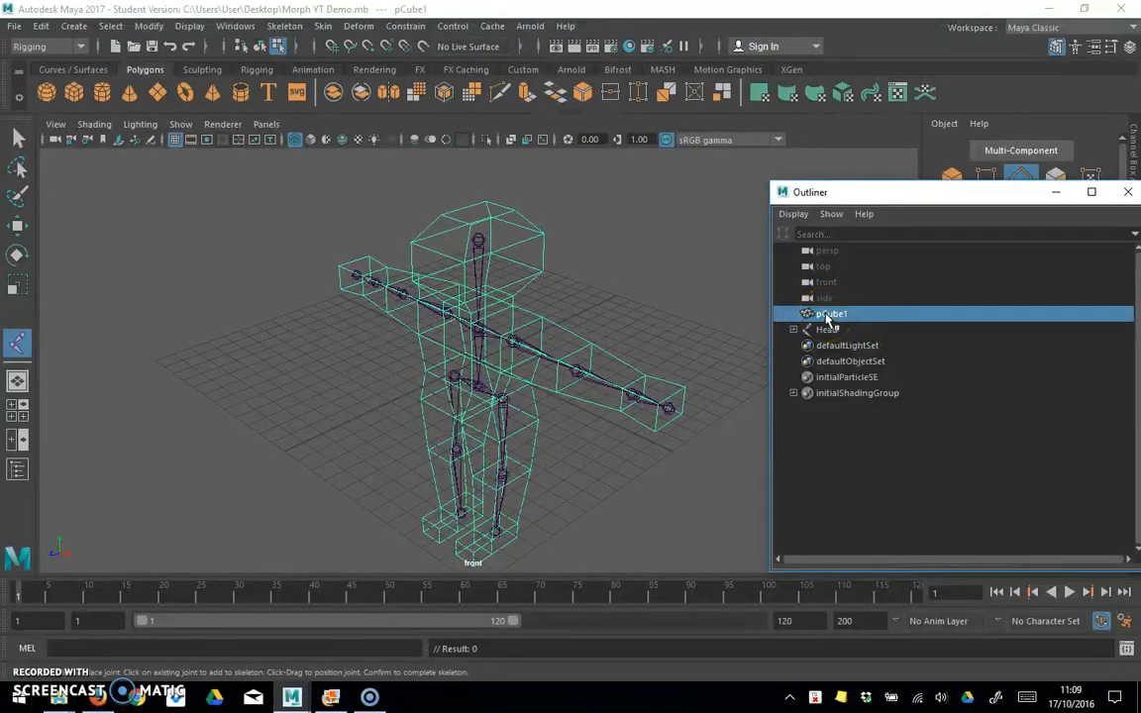
pyautogui.click(828, 330)
pyautogui.click(828, 314)
pyautogui.click(829, 331)
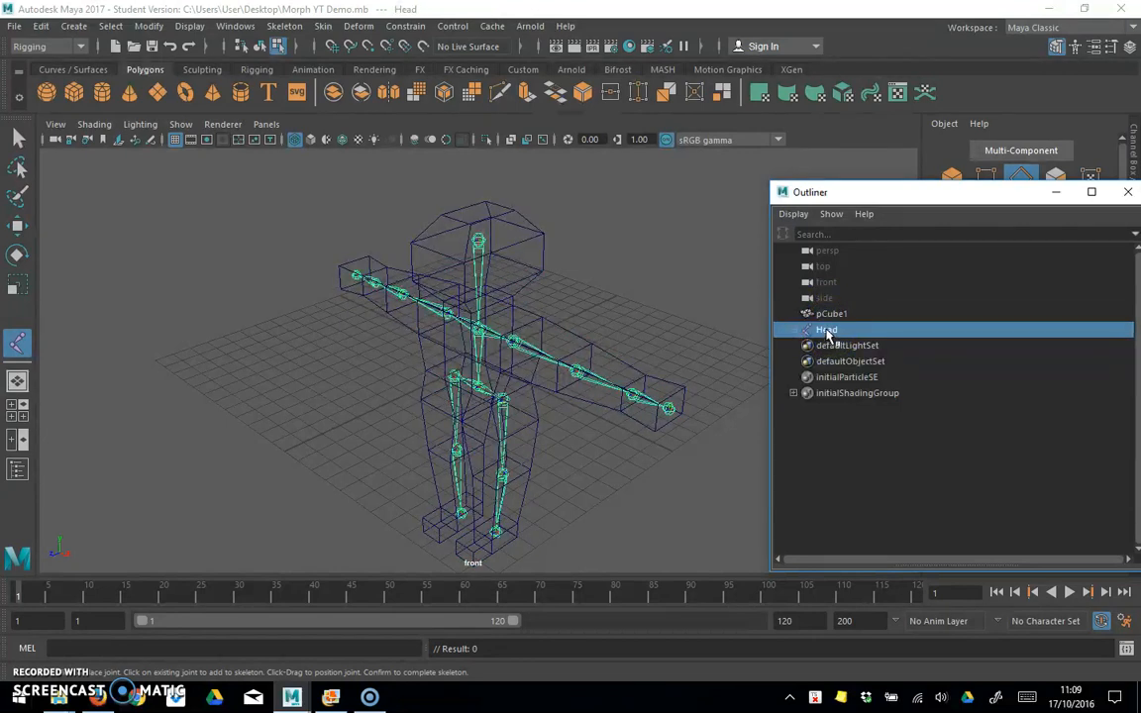
pyautogui.keyDown('ctrl'); pyautogui.click(828, 314); pyautogui.keyUp('ctrl')
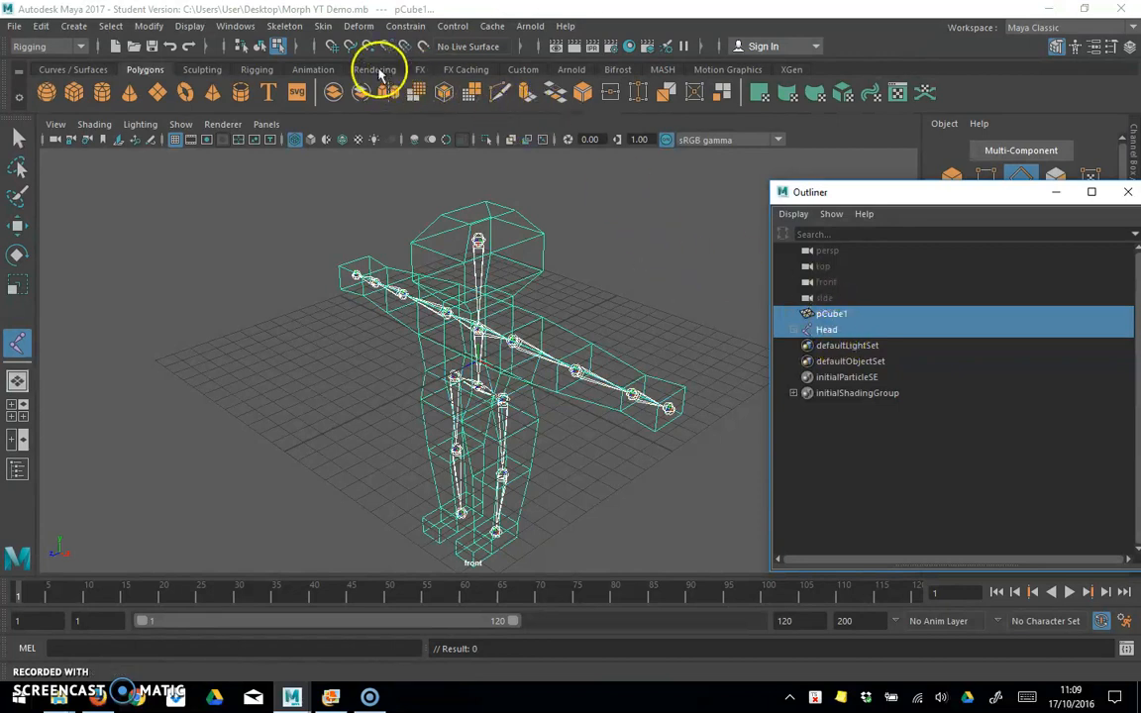
# Step: Bind the selected character mesh to the skeleton using the Rigging set's Bind Skin command with its current options
pyautogui.click(78, 46)
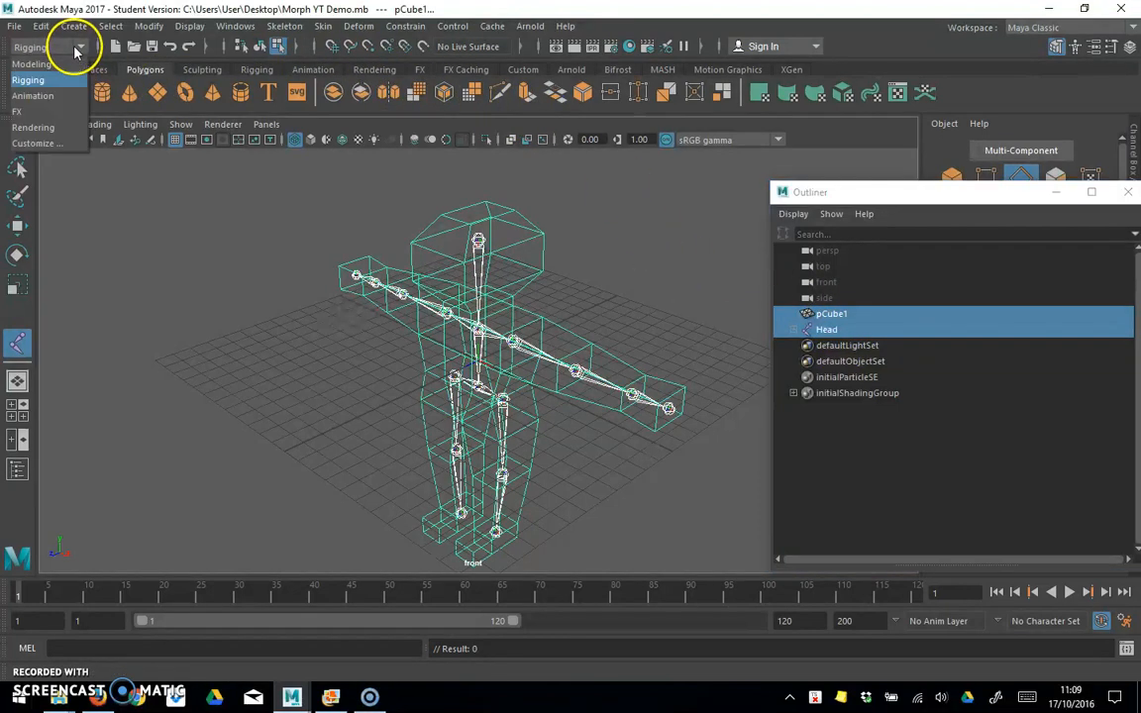
pyautogui.click(38, 83)
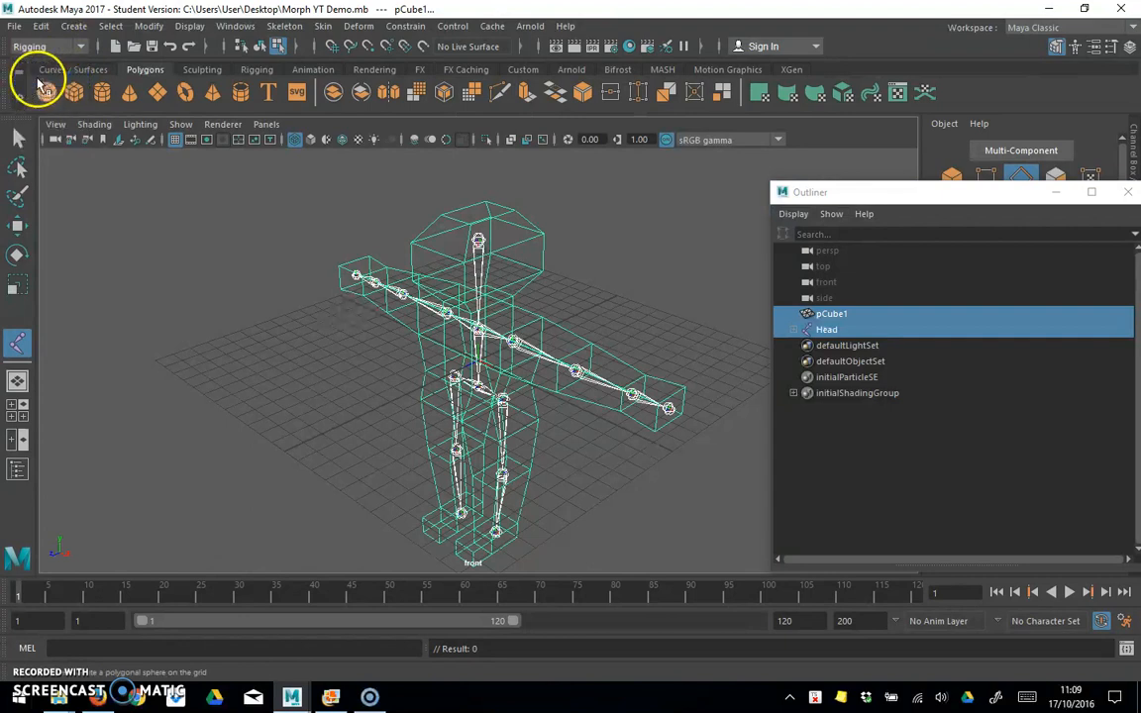
pyautogui.click(324, 27)
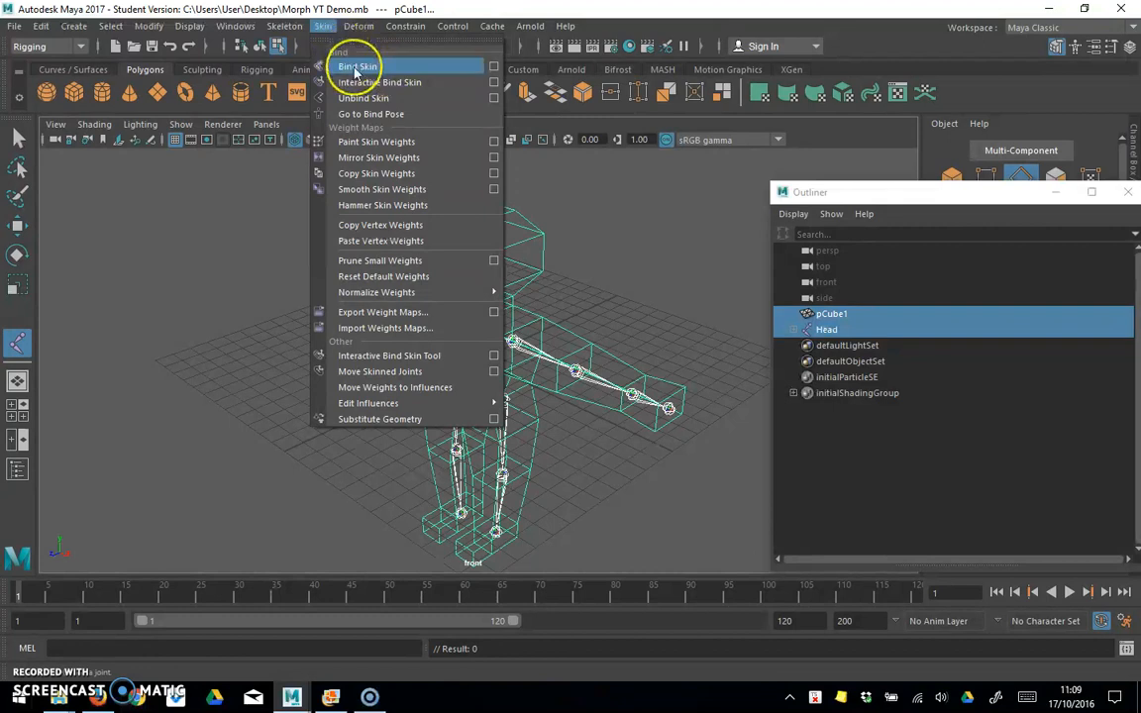
pyautogui.click(356, 68)
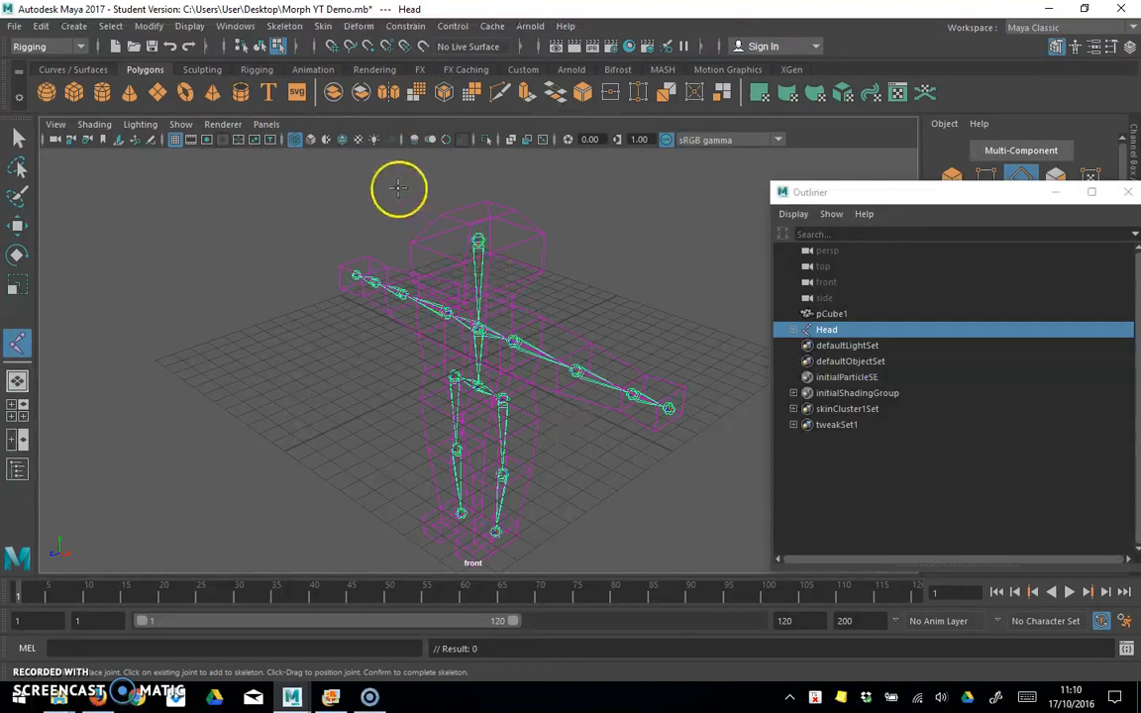
# Step: Display the character smooth shaded and rotate the L_Knee joint about -46° around its Y axis to test the skin deformation
pyautogui.click(310, 141)
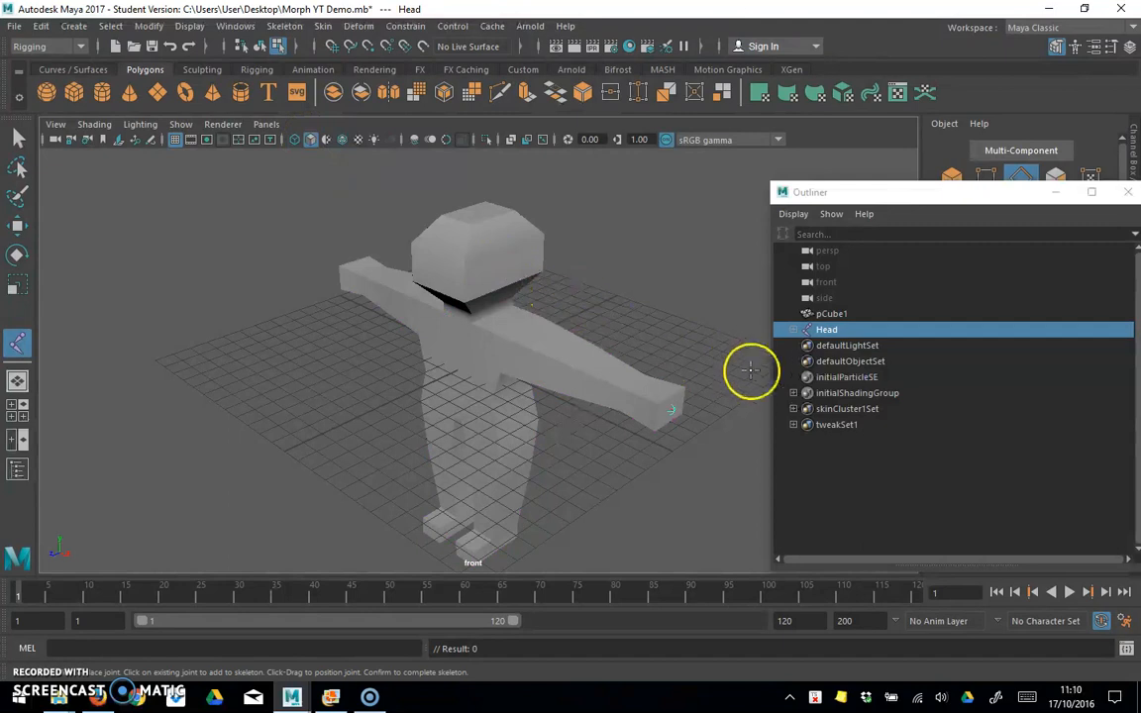
pyautogui.keyDown('shift'); pyautogui.click(795, 330); pyautogui.keyUp('shift')
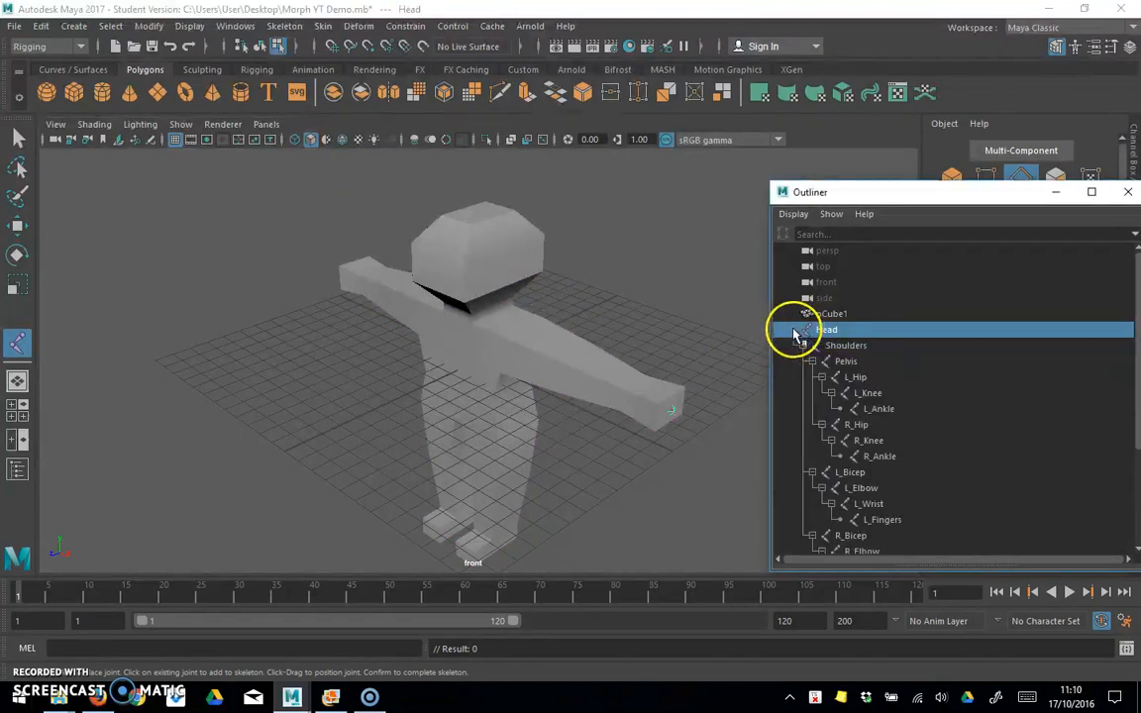
pyautogui.click(868, 394)
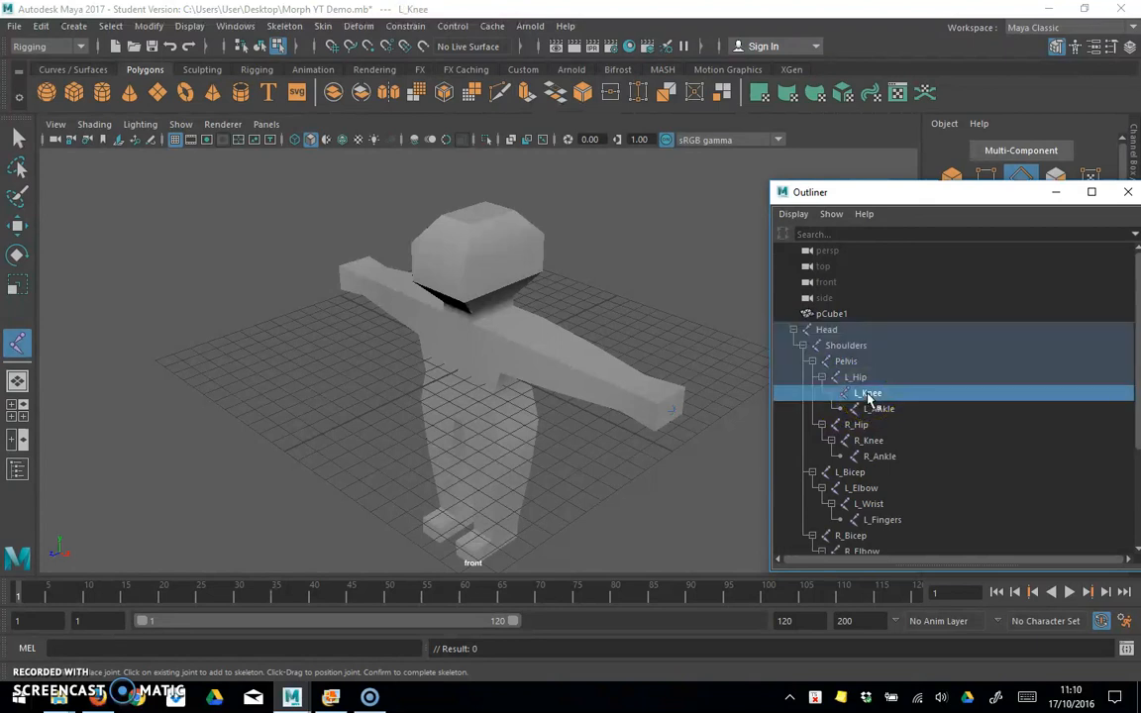
pyautogui.click(17, 254)
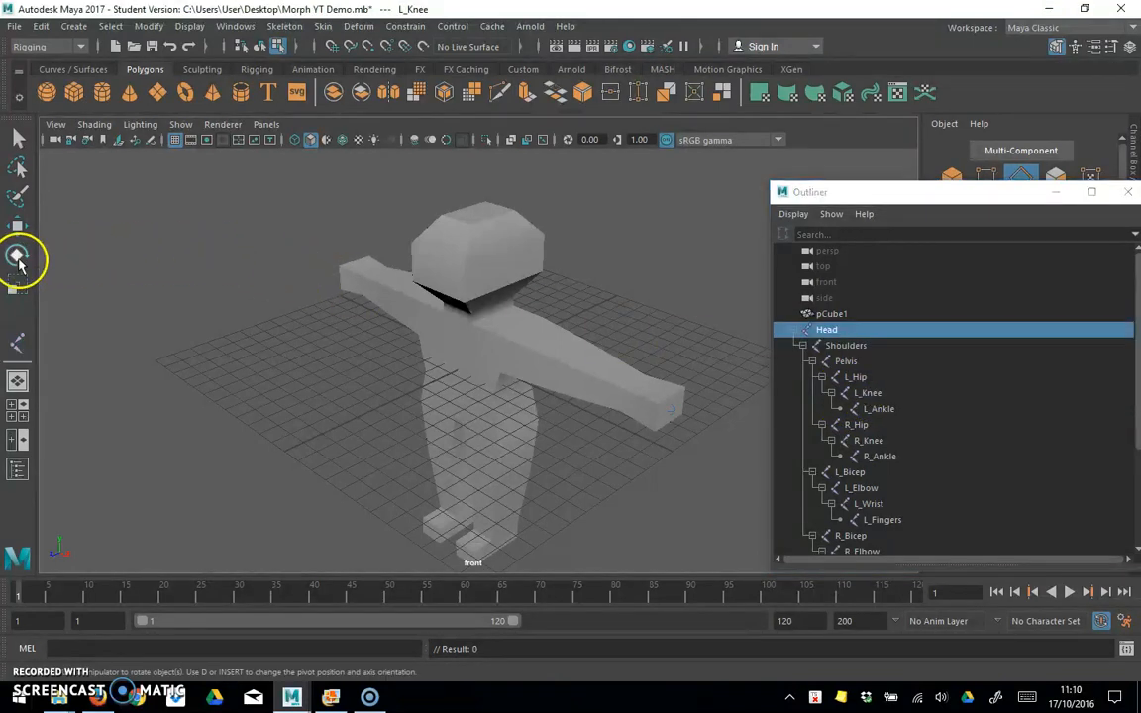
pyautogui.click(870, 394)
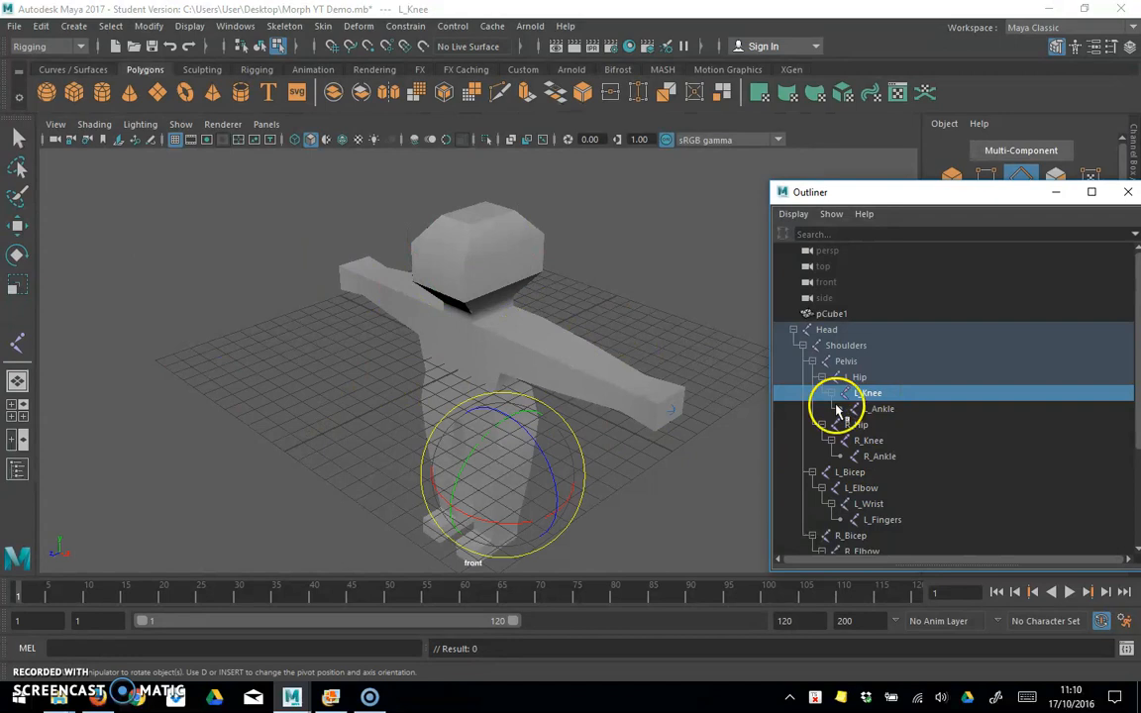
pyautogui.moveTo(486, 437); pyautogui.dragTo(486, 507)
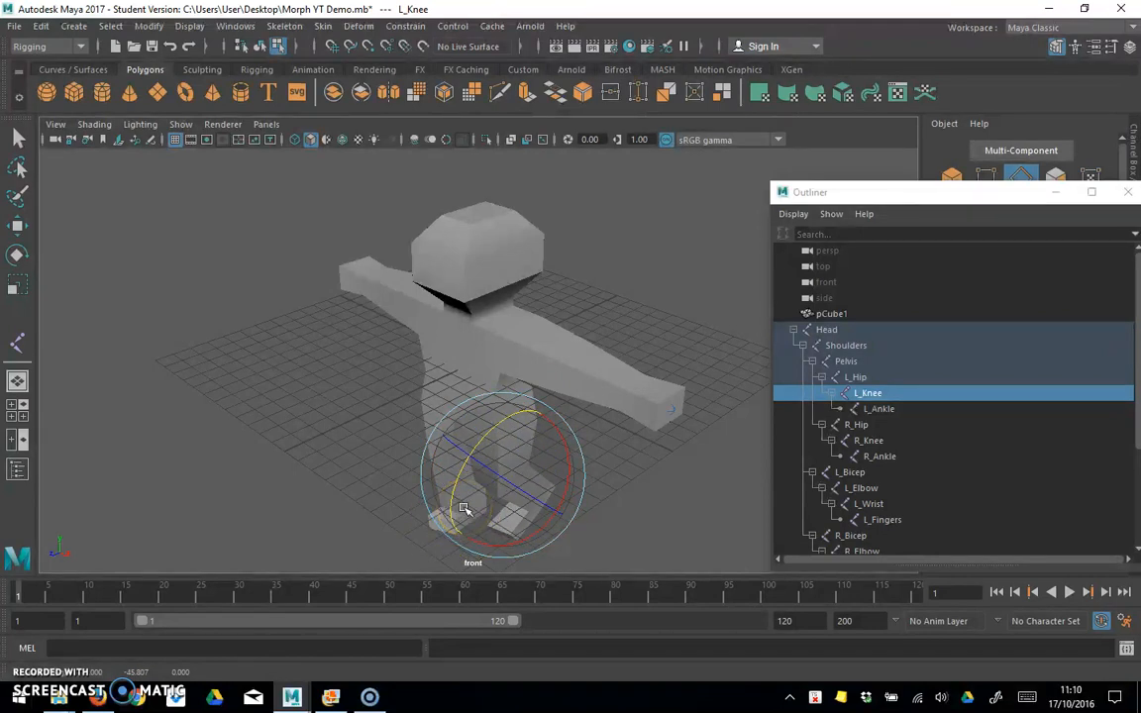